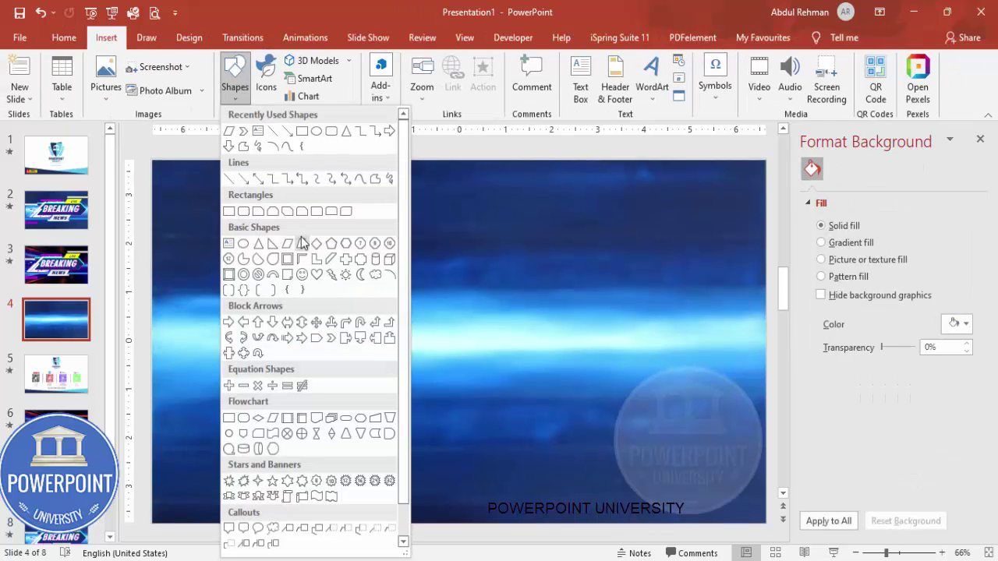
# Step: Draw a Chevron on the slide and stretch it wider into position
pyautogui.click(332, 345)
pyautogui.moveTo(279, 265); pyautogui.dragTo(715, 386)
pyautogui.moveTo(472, 329); pyautogui.dragTo(472, 338)
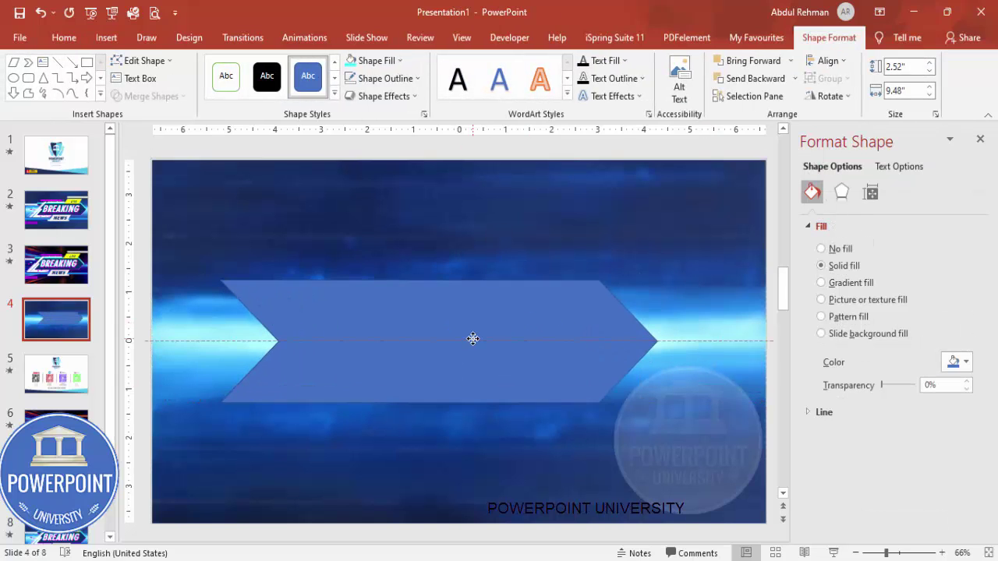
pyautogui.moveTo(661, 341); pyautogui.dragTo(691, 340)
pyautogui.moveTo(544, 343); pyautogui.dragTo(540, 339)
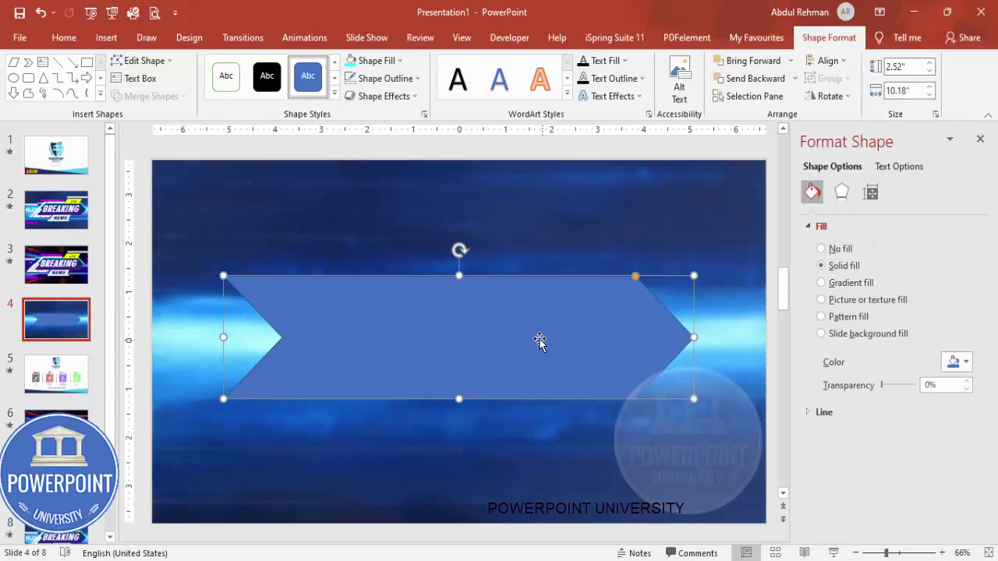
# Step: Give the chevron No Outline and a dark blue fill
pyautogui.click(388, 78)
pyautogui.click(396, 247)
pyautogui.click(378, 62)
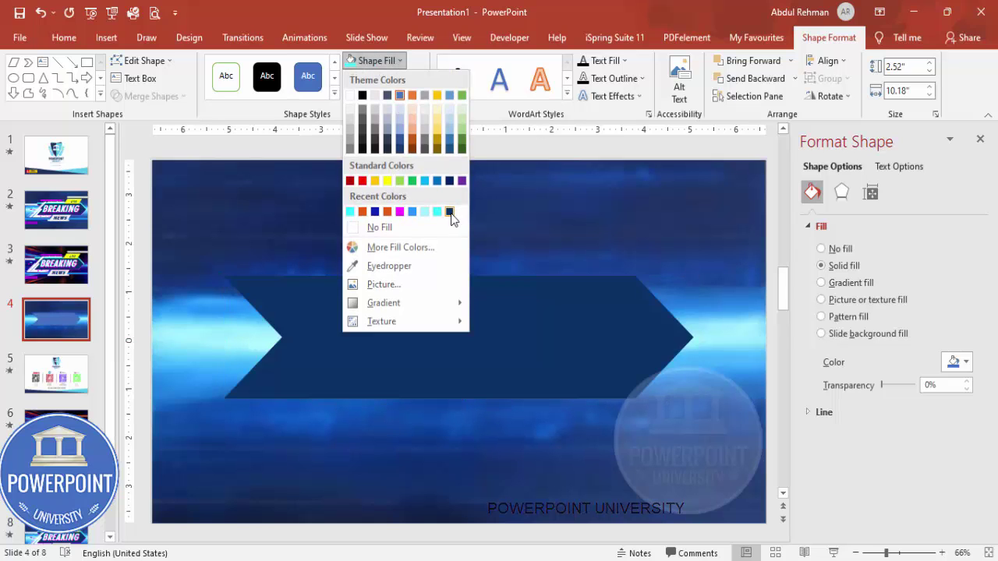
pyautogui.click(450, 211)
# Step: Make two copies of the chevron, filling one cyan and the other magenta
pyautogui.moveTo(437, 303); pyautogui.dragTo(428, 261)
pyautogui.click(369, 63)
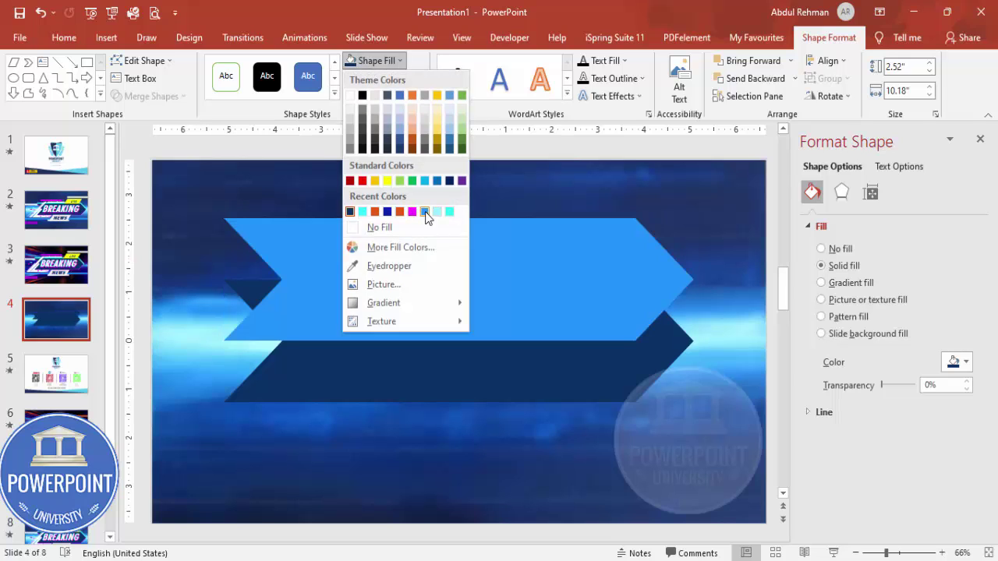
pyautogui.click(449, 212)
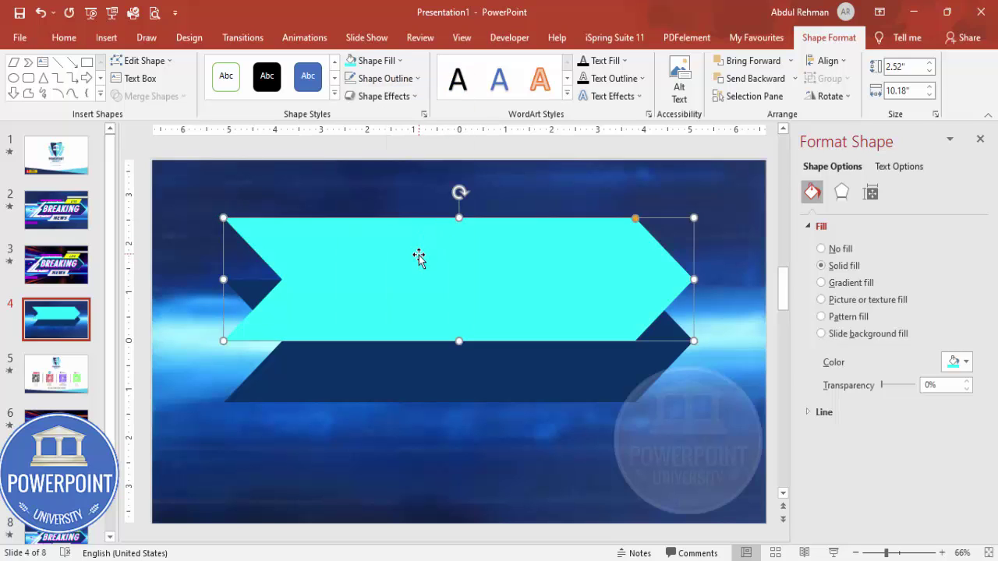
pyautogui.moveTo(418, 258); pyautogui.dragTo(411, 350)
pyautogui.click(398, 61)
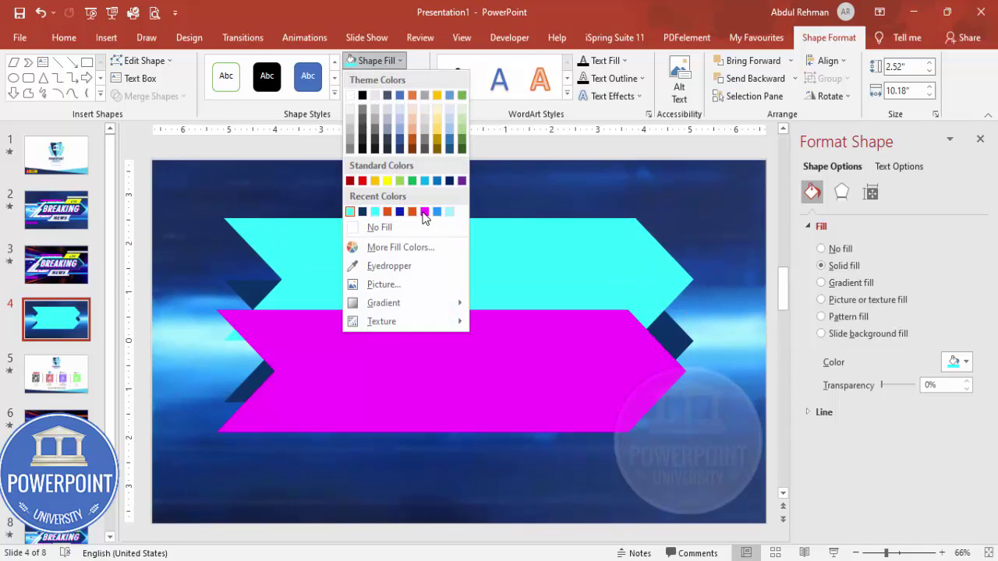
pyautogui.click(424, 212)
pyautogui.moveTo(409, 368)
pyautogui.mouseDown()
pyautogui.moveTo(403, 403)
pyautogui.moveTo(389, 363)
pyautogui.moveTo(410, 361)
pyautogui.mouseUp()
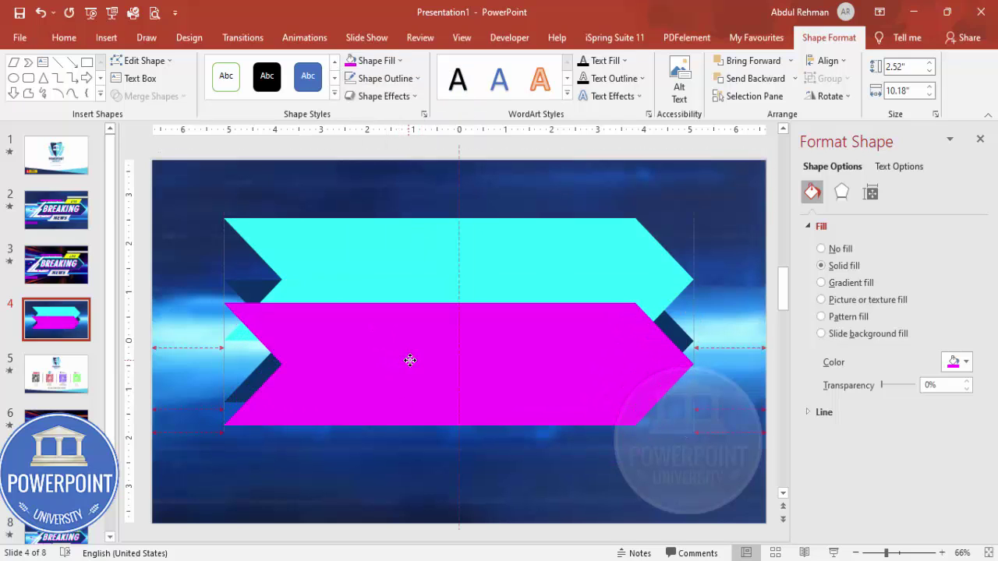
# Step: Send the magenta and cyan chevrons behind the navy one, offsetting the cyan copy
pyautogui.click(763, 81)
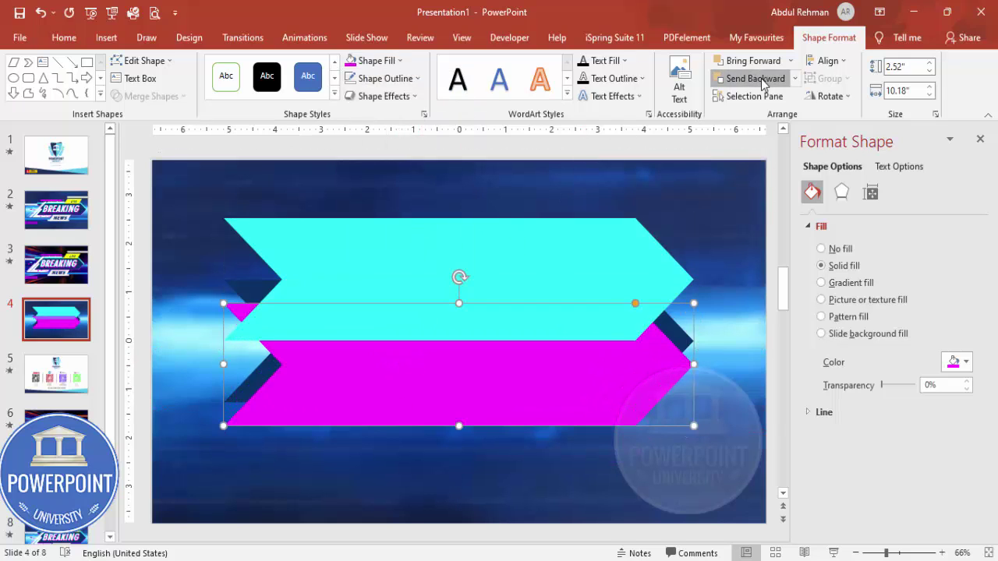
pyautogui.click(762, 81)
pyautogui.click(670, 226)
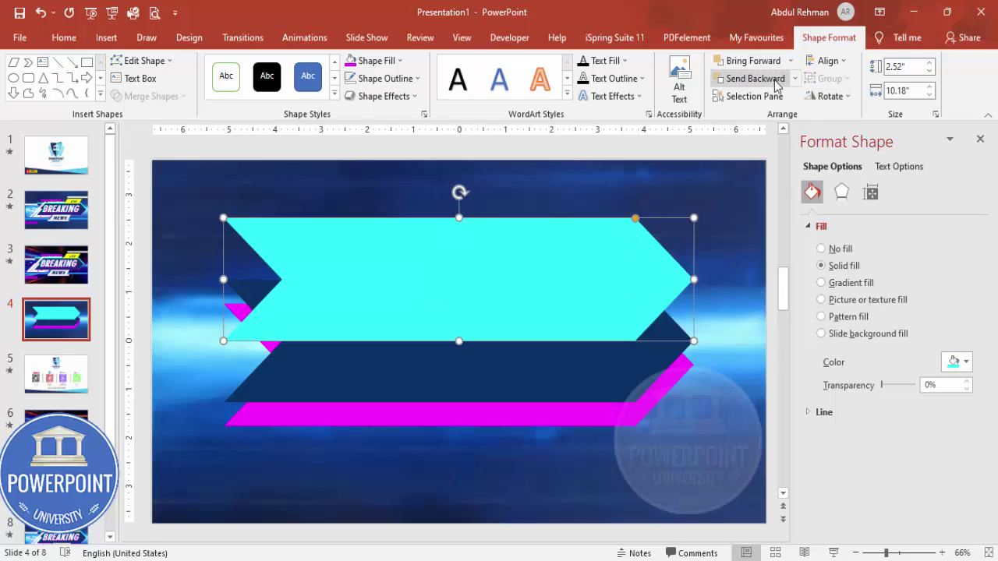
pyautogui.click(748, 79)
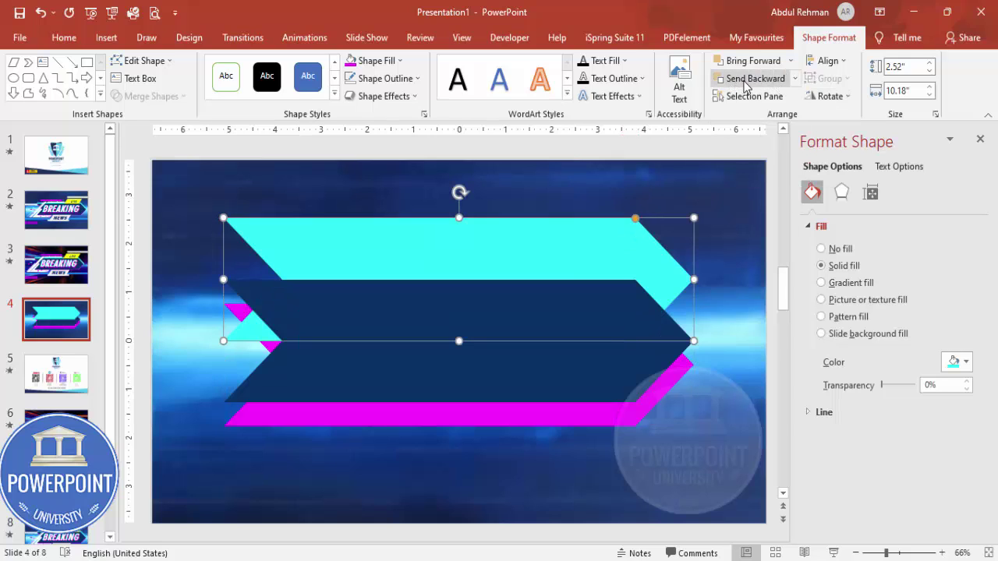
pyautogui.moveTo(579, 239); pyautogui.dragTo(606, 294)
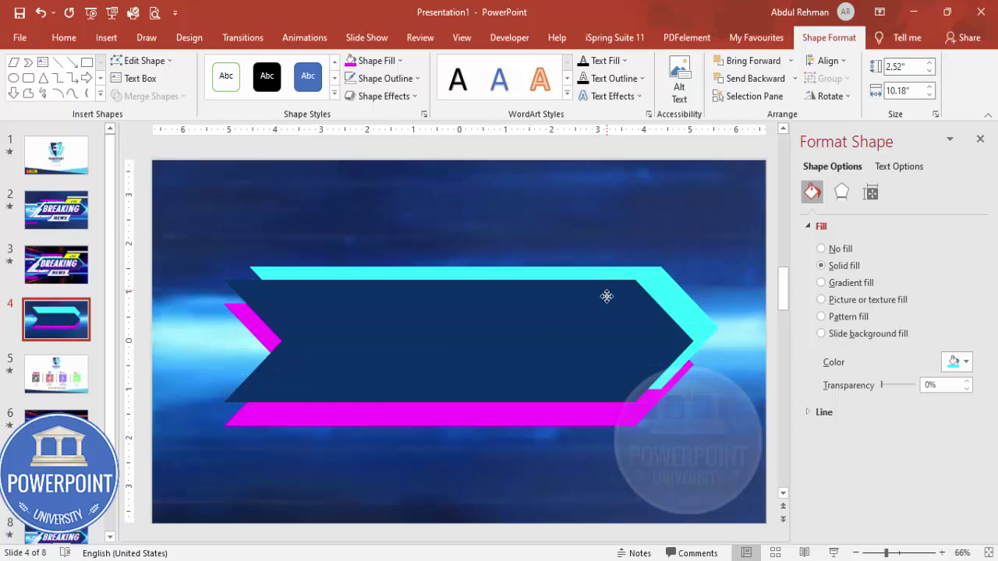
# Step: Nudge the cyan chevron into a thin top edge and the magenta into a thin bottom edge, undoing one stray move
pyautogui.click(746, 79)
pyautogui.moveTo(650, 269); pyautogui.dragTo(632, 285)
pyautogui.moveTo(632, 416); pyautogui.dragTo(626, 402)
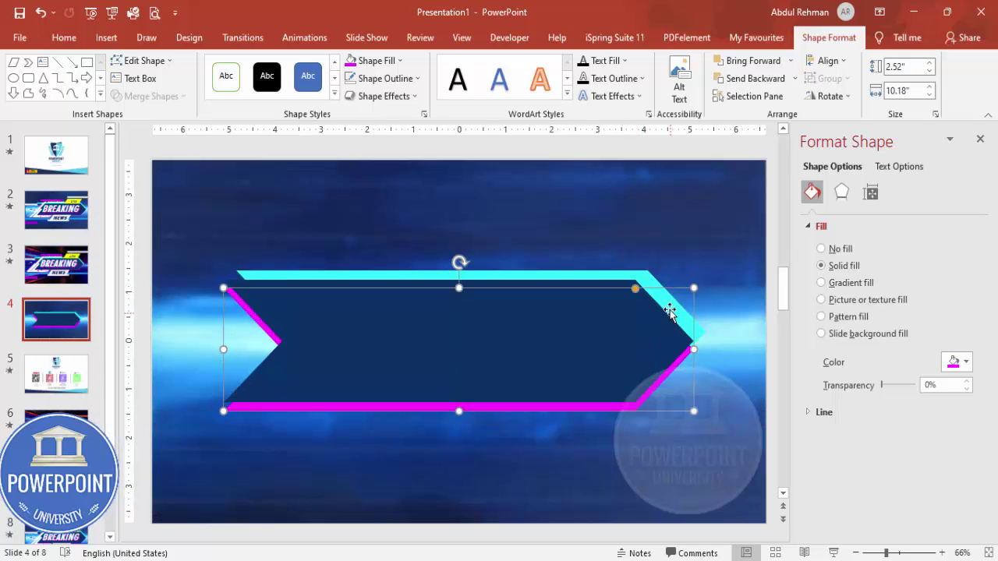
pyautogui.click(650, 286)
pyautogui.moveTo(654, 289); pyautogui.dragTo(655, 283)
pyautogui.moveTo(474, 275); pyautogui.dragTo(467, 262)
pyautogui.moveTo(689, 324); pyautogui.dragTo(684, 328)
pyautogui.hotkey('ctrl', 'z')
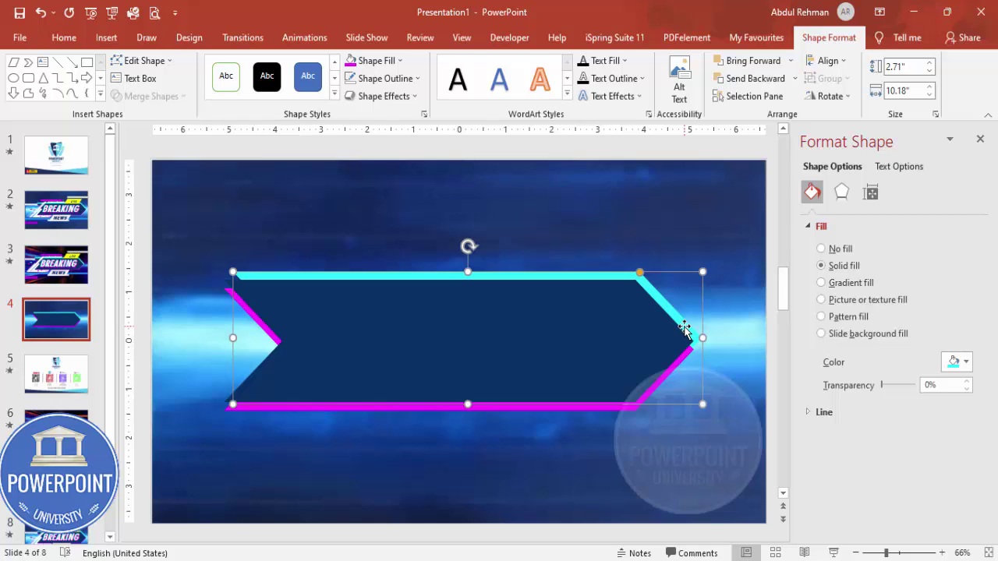
# Step: Draw a Parallelogram over the chevron's left end and increase its slant
pyautogui.click(310, 153)
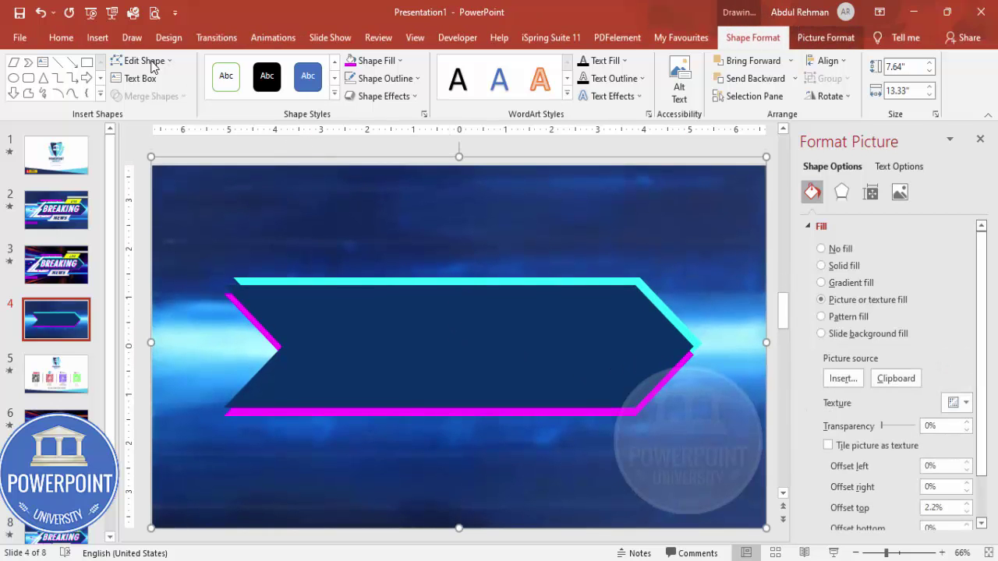
pyautogui.click(97, 38)
pyautogui.click(233, 88)
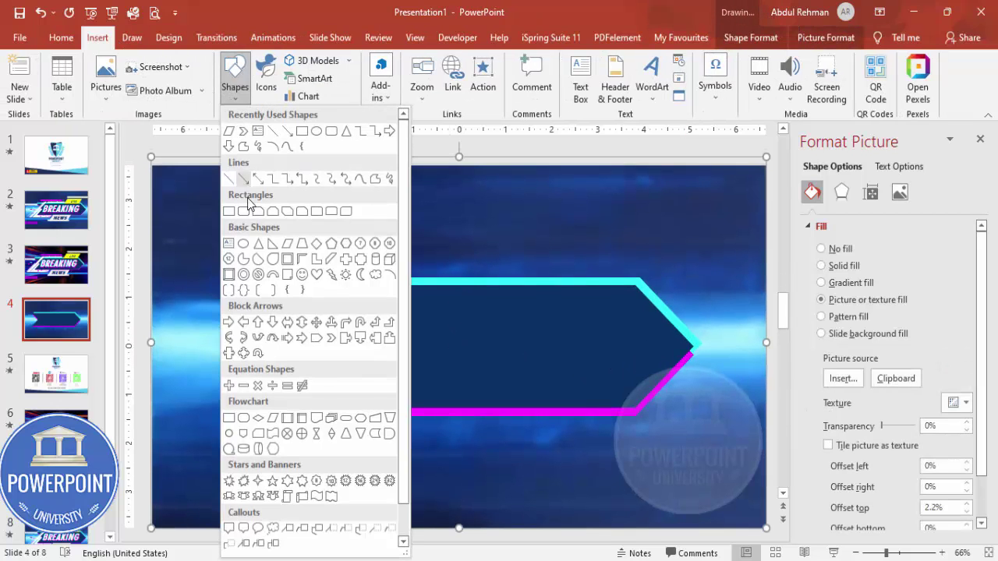
pyautogui.click(289, 245)
pyautogui.moveTo(243, 240); pyautogui.dragTo(452, 467)
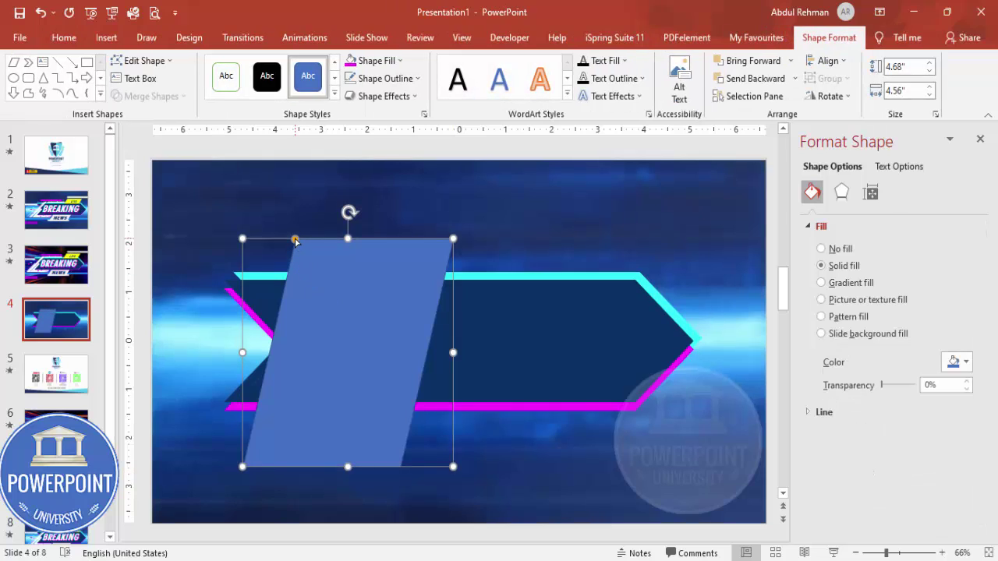
pyautogui.moveTo(295, 240); pyautogui.dragTo(328, 242)
pyautogui.moveTo(331, 337); pyautogui.dragTo(294, 334)
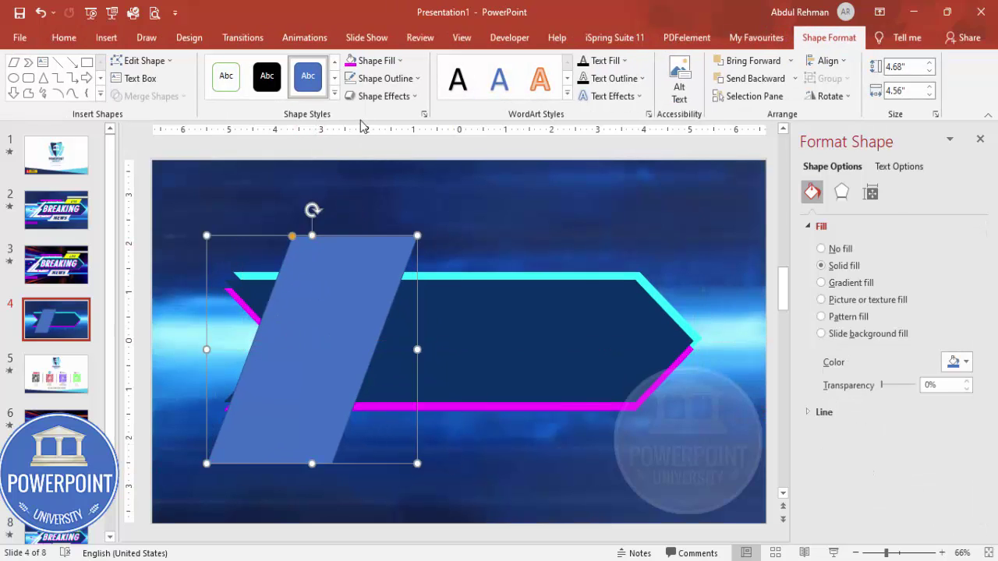
# Step: Give the parallelogram No Outline and white fill, and send it behind the navy chevron
pyautogui.click(398, 81)
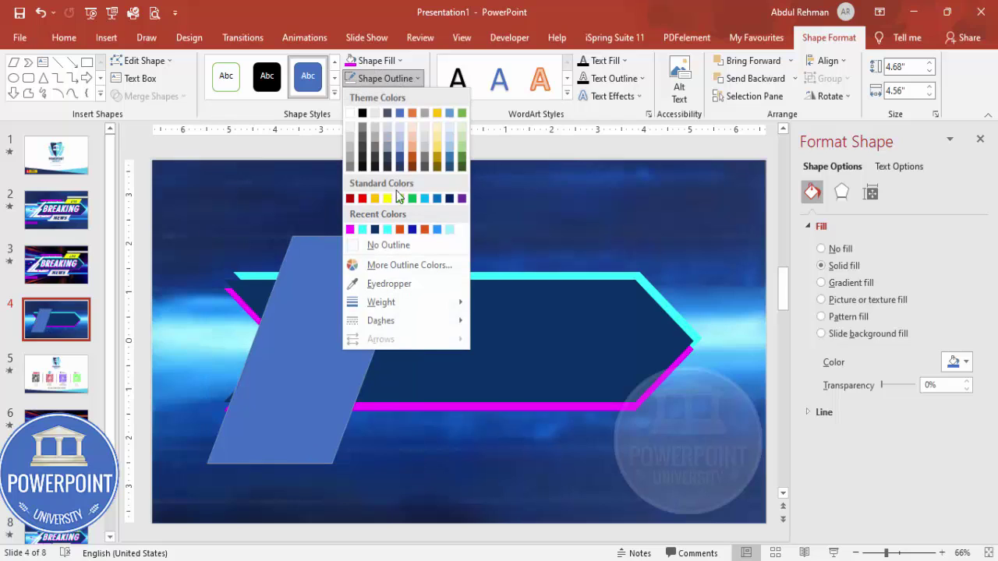
pyautogui.click(398, 247)
pyautogui.click(390, 61)
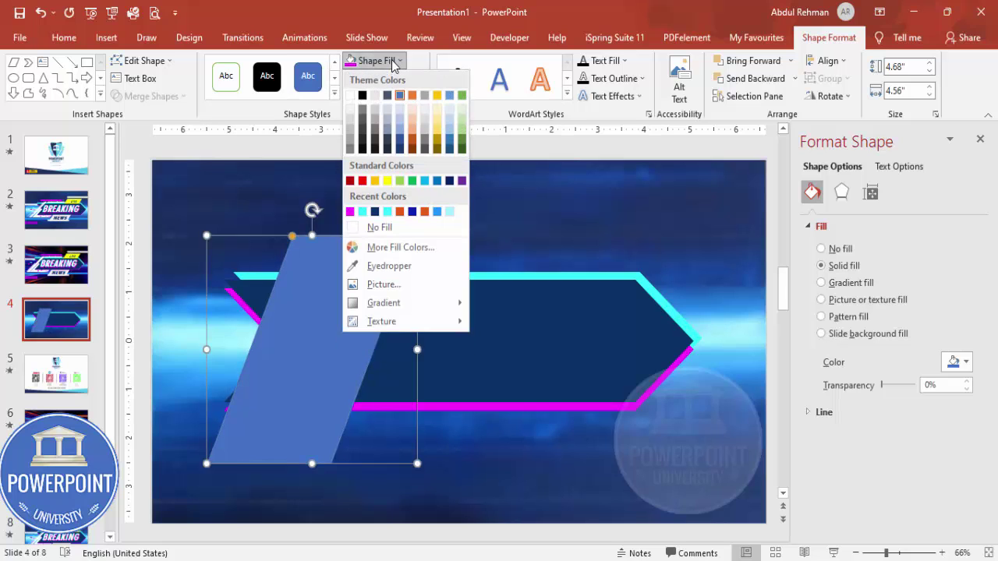
pyautogui.click(351, 95)
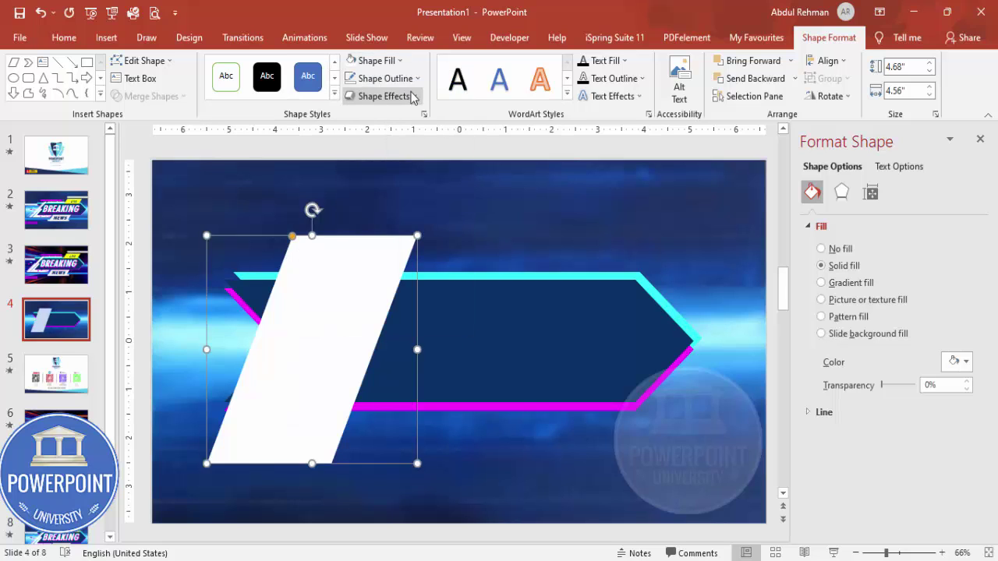
pyautogui.click(748, 79)
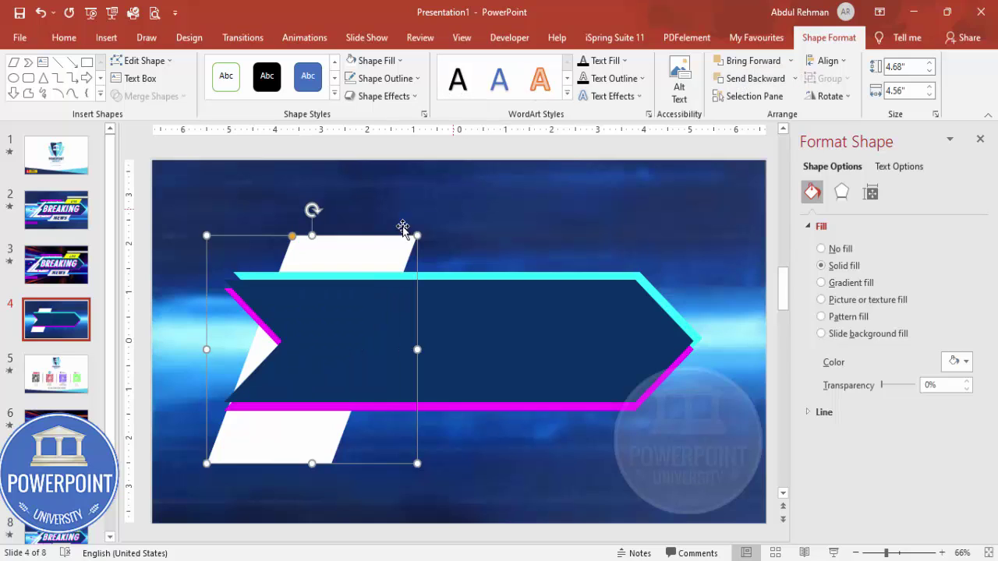
pyautogui.moveTo(358, 249); pyautogui.dragTo(356, 252)
# Step: Duplicate the white parallelogram with Ctrl+D and narrow the copy into a thin diagonal strip
pyautogui.hotkey('ctrl', 'd')
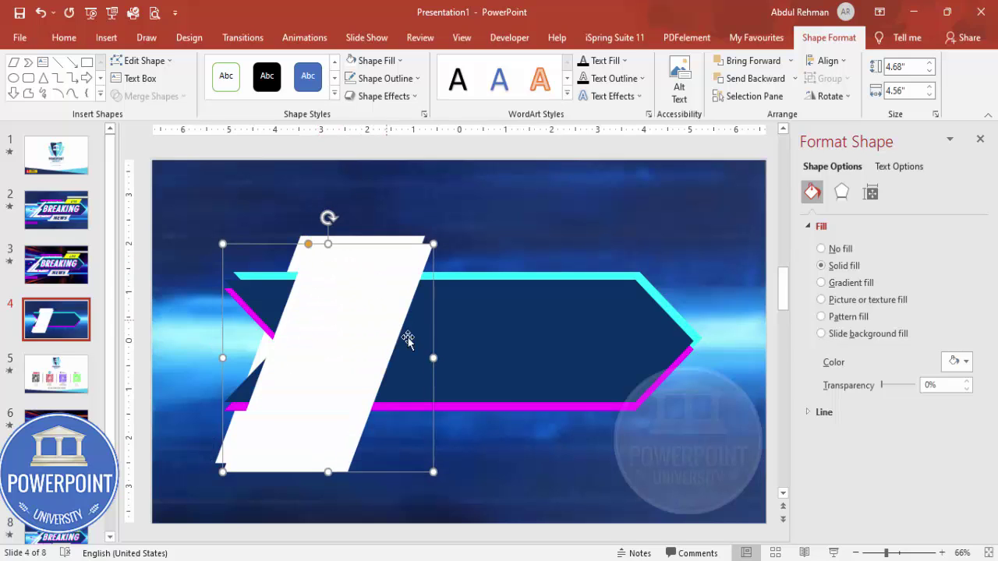
pyautogui.moveTo(435, 359); pyautogui.dragTo(326, 358)
pyautogui.moveTo(265, 244); pyautogui.dragTo(269, 281)
pyautogui.moveTo(191, 345); pyautogui.dragTo(196, 345)
pyautogui.click(239, 338)
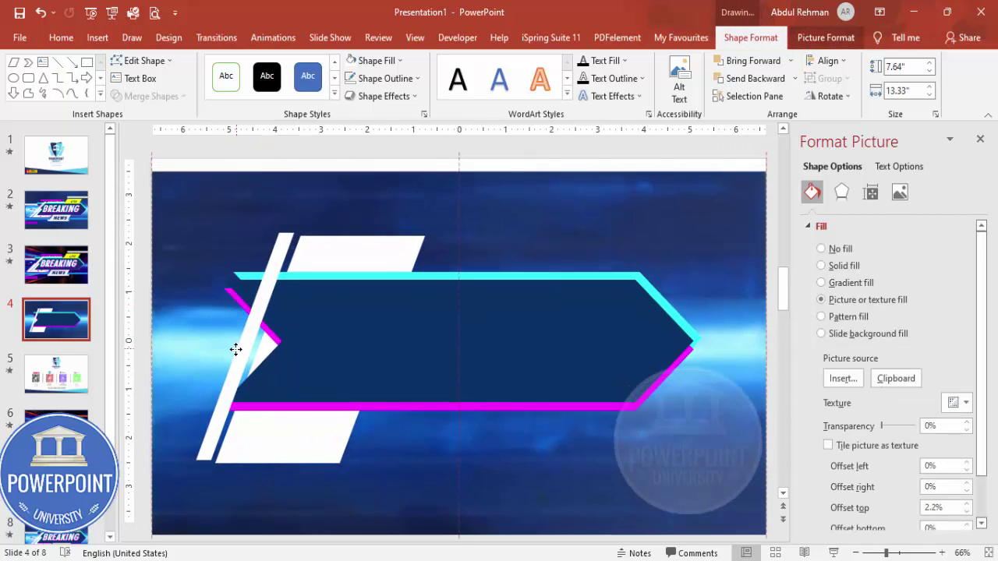
# Step: Duplicate the white strip and reshape the copy into a second thin parallel stripe
pyautogui.click(275, 277)
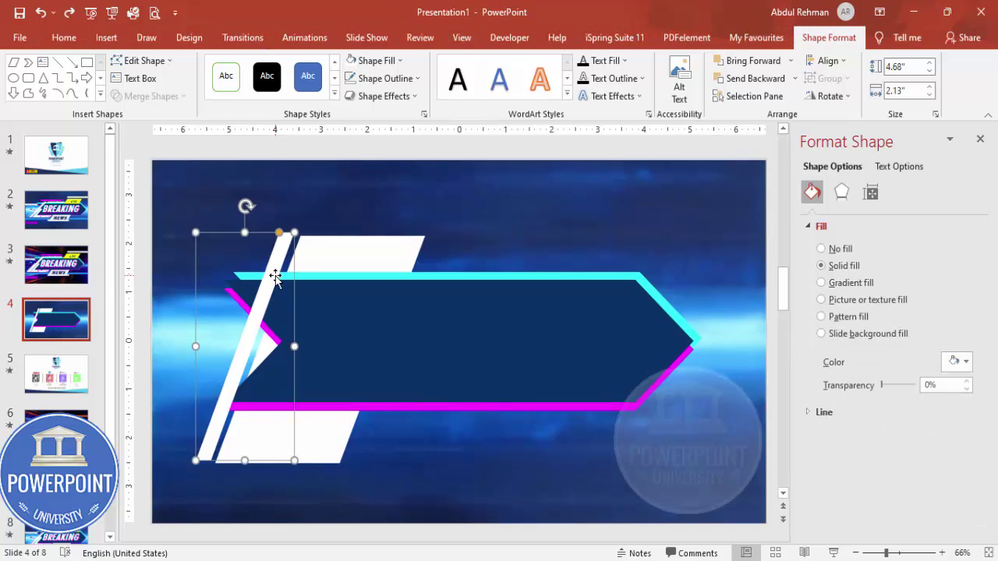
pyautogui.hotkey('ctrl', 'd')
pyautogui.moveTo(303, 354); pyautogui.dragTo(281, 354)
pyautogui.moveTo(270, 241); pyautogui.dragTo(274, 241)
pyautogui.press('Left')
pyautogui.press('Left')
pyautogui.press('Left')
pyautogui.press('Left')
pyautogui.press('Left')
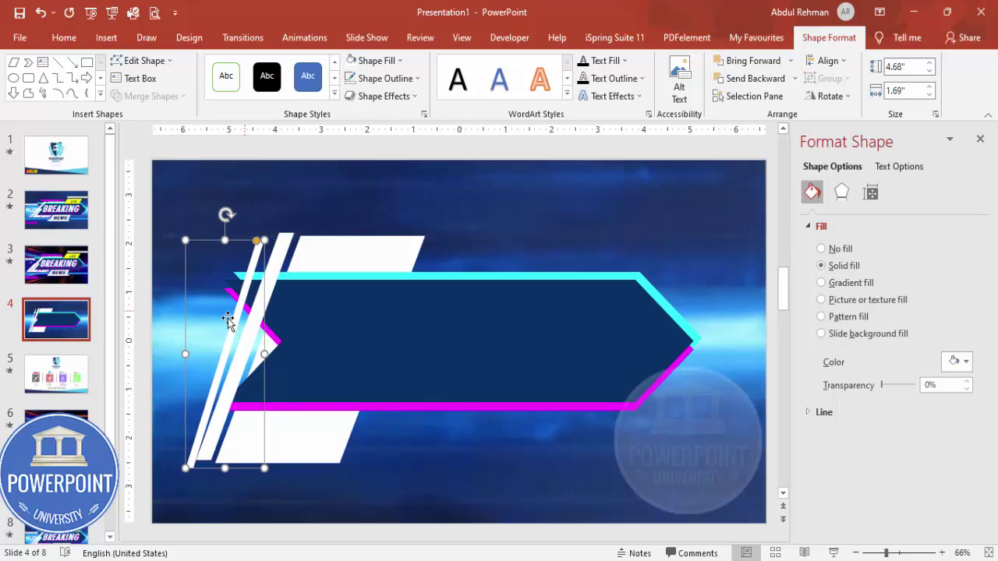
pyautogui.moveTo(237, 241); pyautogui.dragTo(234, 232)
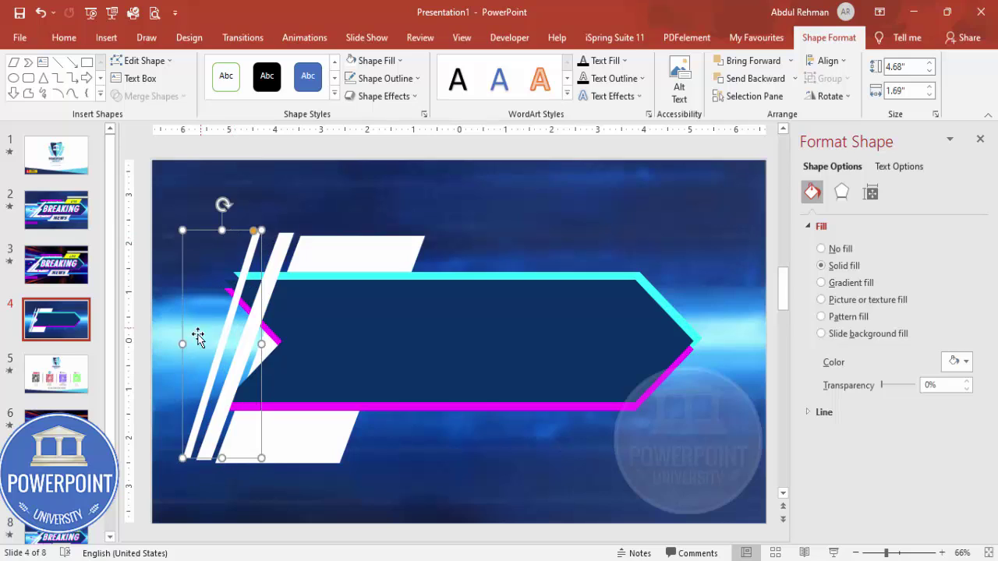
pyautogui.moveTo(182, 345); pyautogui.dragTo(177, 343)
pyautogui.moveTo(253, 233); pyautogui.dragTo(260, 230)
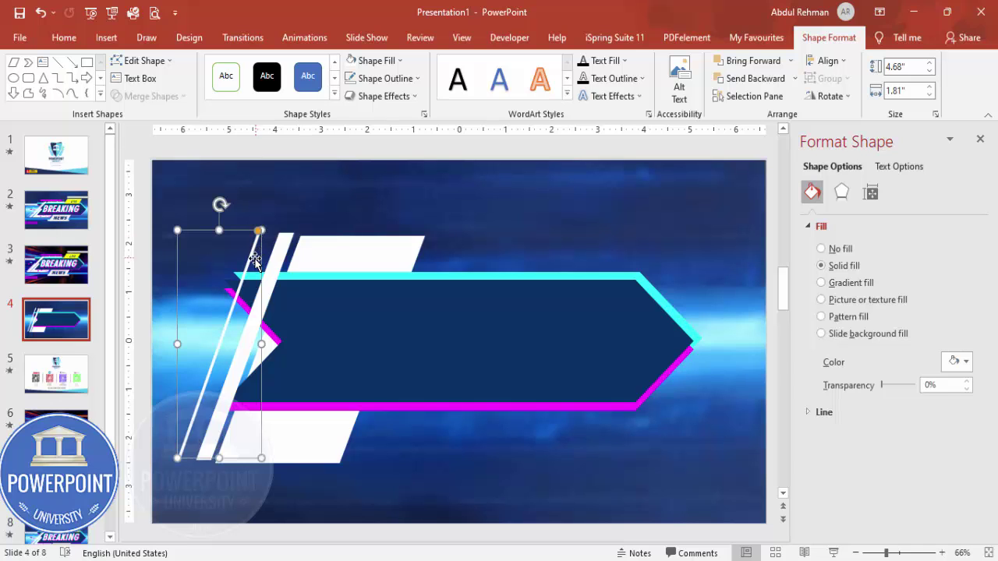
# Step: Nudge the thin white strip slightly up and to the right
pyautogui.click(247, 259)
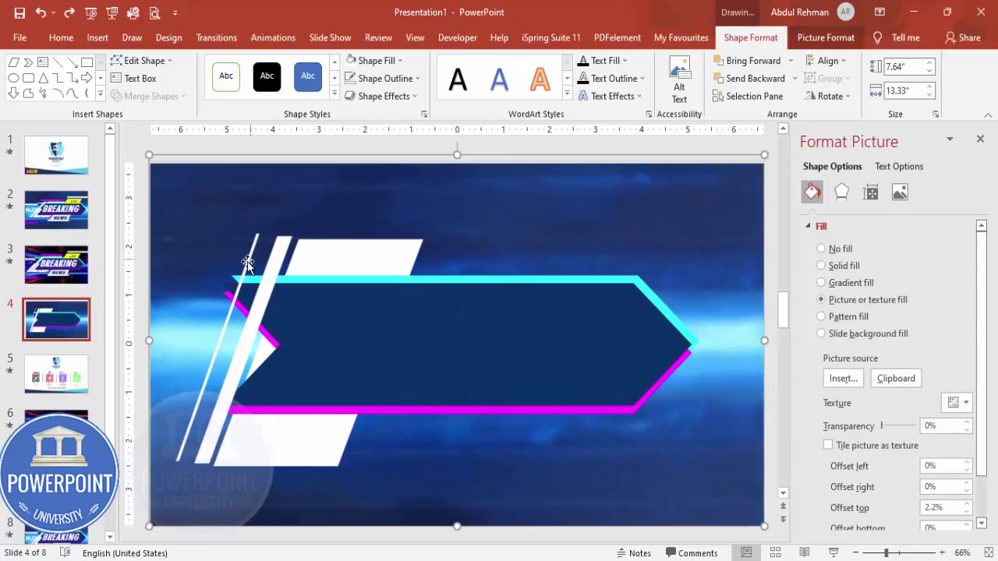
pyautogui.click(250, 259)
pyautogui.moveTo(252, 258); pyautogui.dragTo(263, 250)
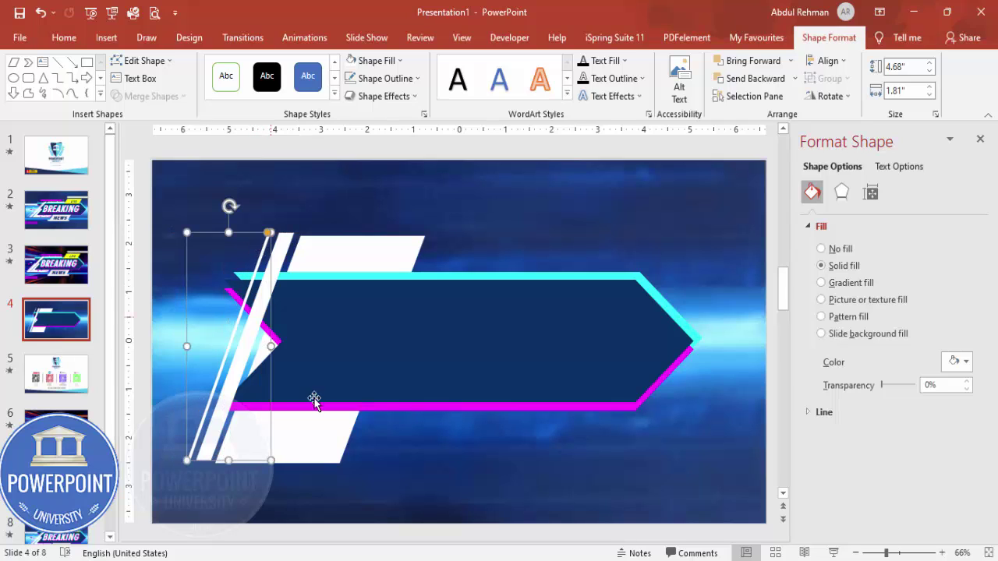
pyautogui.click(481, 180)
pyautogui.click(106, 37)
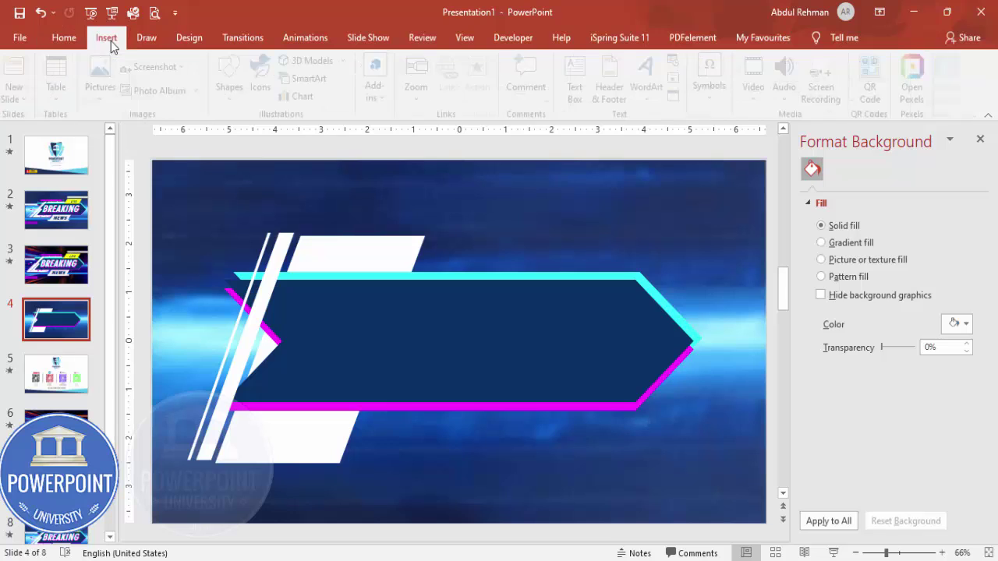
# Step: Copy the white parallelogram, narrow it, place it on the top border and fill it yellow
pyautogui.click(368, 246)
pyautogui.moveTo(368, 246); pyautogui.dragTo(506, 380)
pyautogui.moveTo(401, 409); pyautogui.dragTo(473, 409)
pyautogui.moveTo(532, 396); pyautogui.dragTo(546, 234)
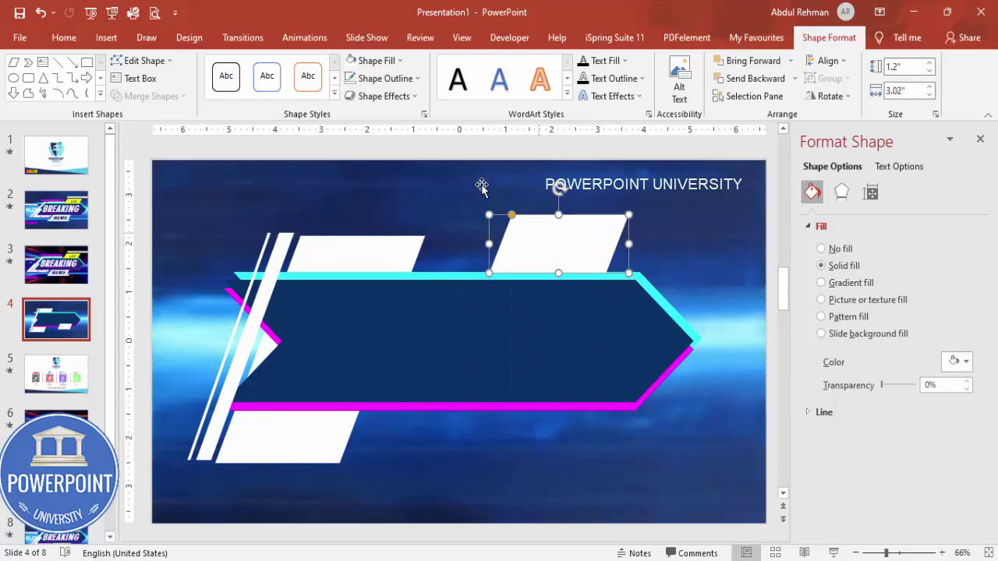
pyautogui.click(377, 61)
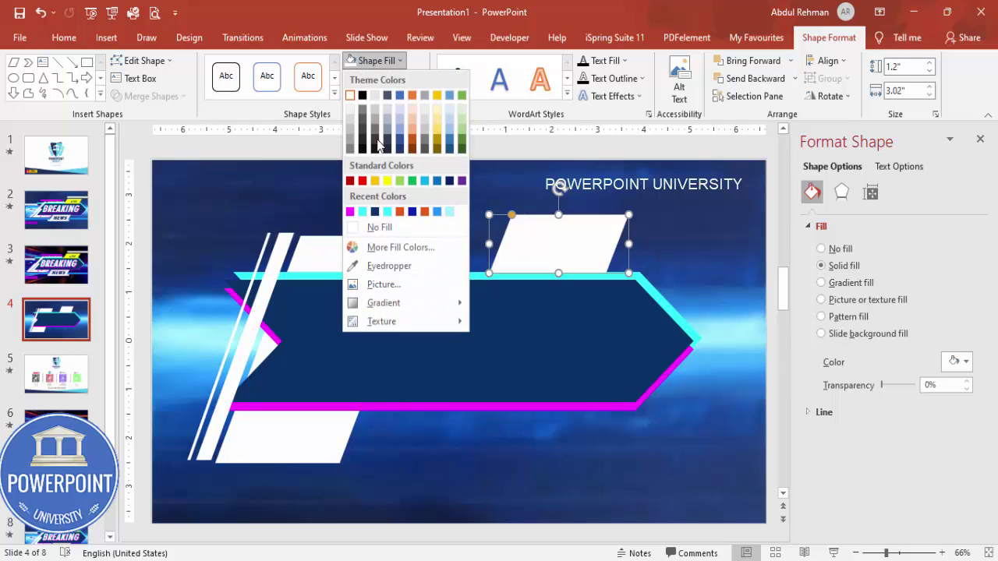
pyautogui.click(386, 180)
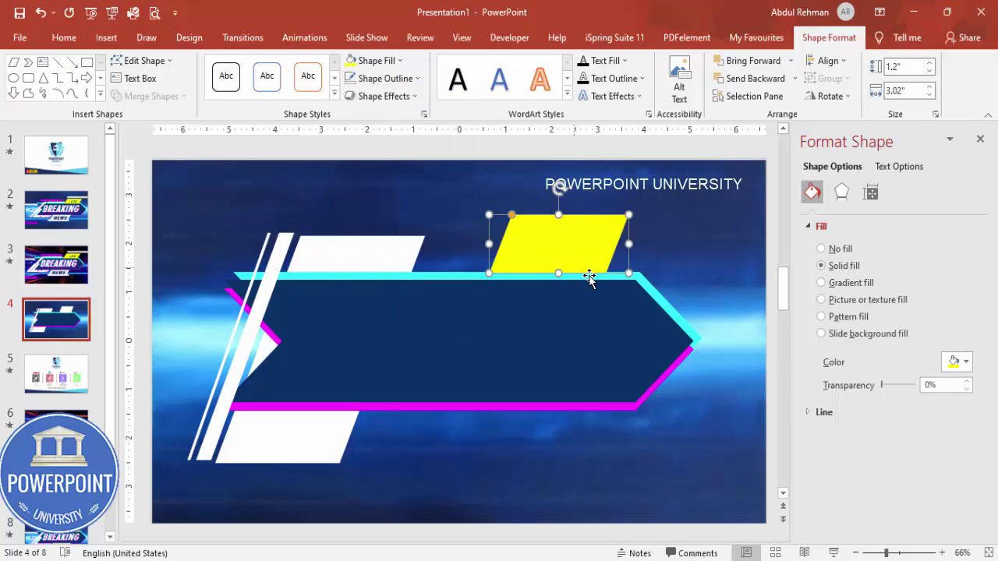
# Step: Copy the yellow tab below the banner, widen it and fill it light grey
pyautogui.moveTo(584, 267); pyautogui.dragTo(412, 435)
pyautogui.moveTo(530, 430); pyautogui.dragTo(591, 429)
pyautogui.moveTo(492, 437); pyautogui.dragTo(469, 438)
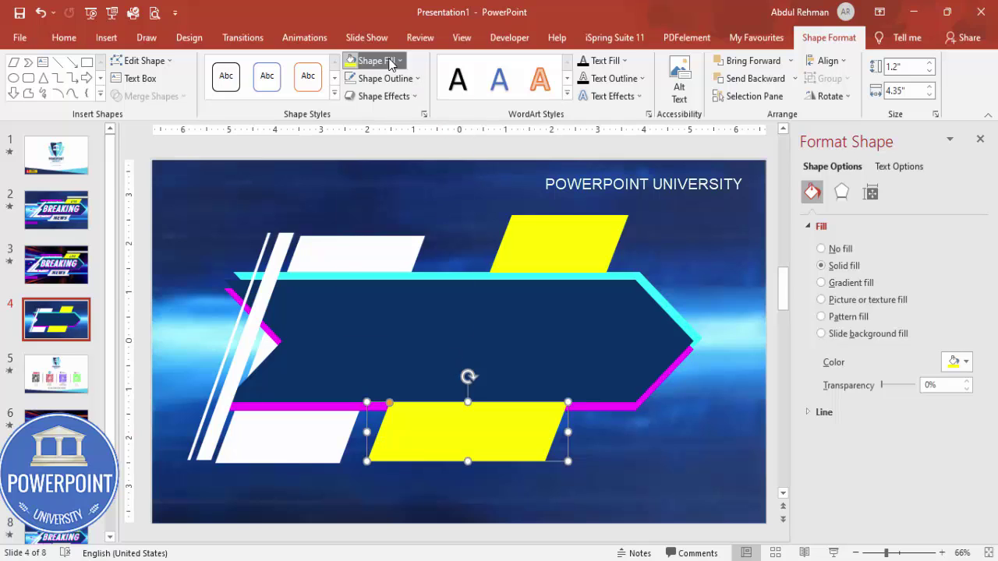
pyautogui.click(392, 64)
pyautogui.click(352, 110)
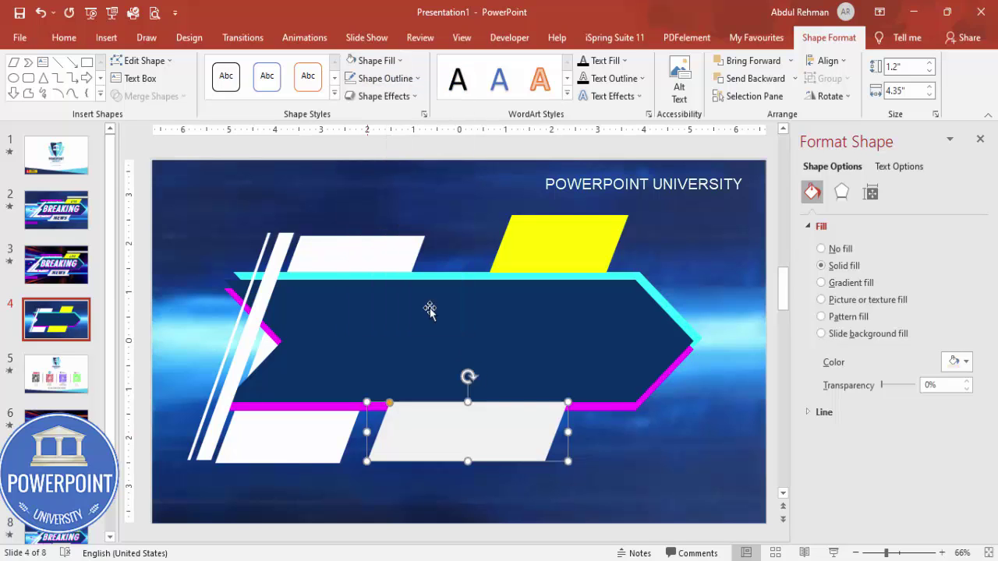
pyautogui.moveTo(502, 421); pyautogui.dragTo(525, 425)
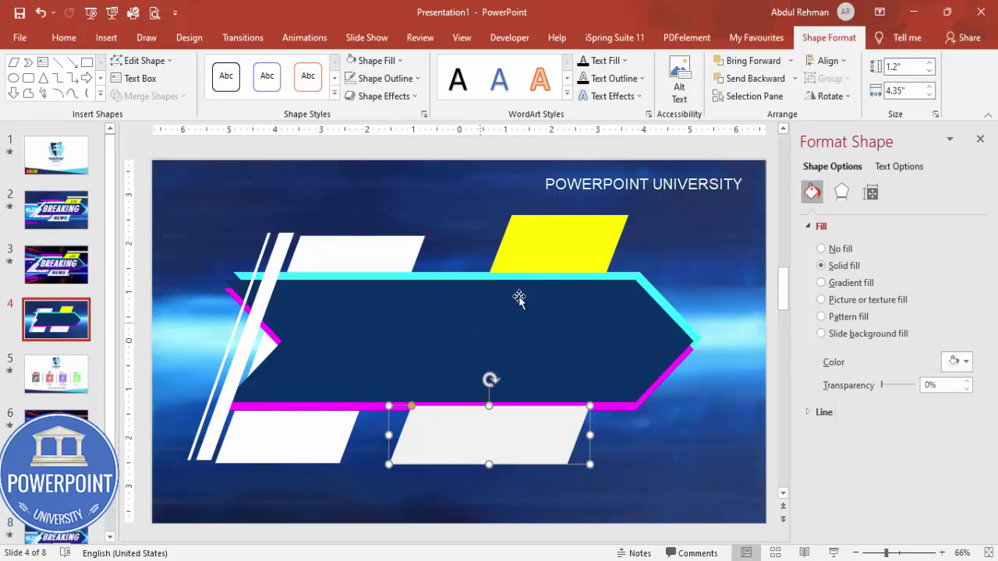
# Step: Draw a text box across the dark chevron and type BREAKING
pyautogui.click(106, 37)
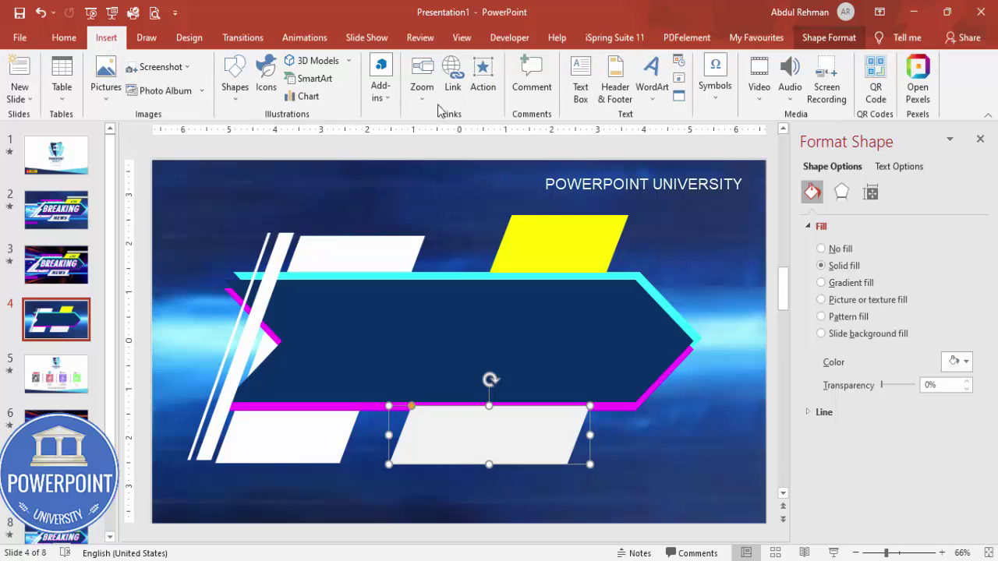
pyautogui.click(579, 84)
pyautogui.moveTo(304, 316); pyautogui.dragTo(639, 368)
pyautogui.write('s')
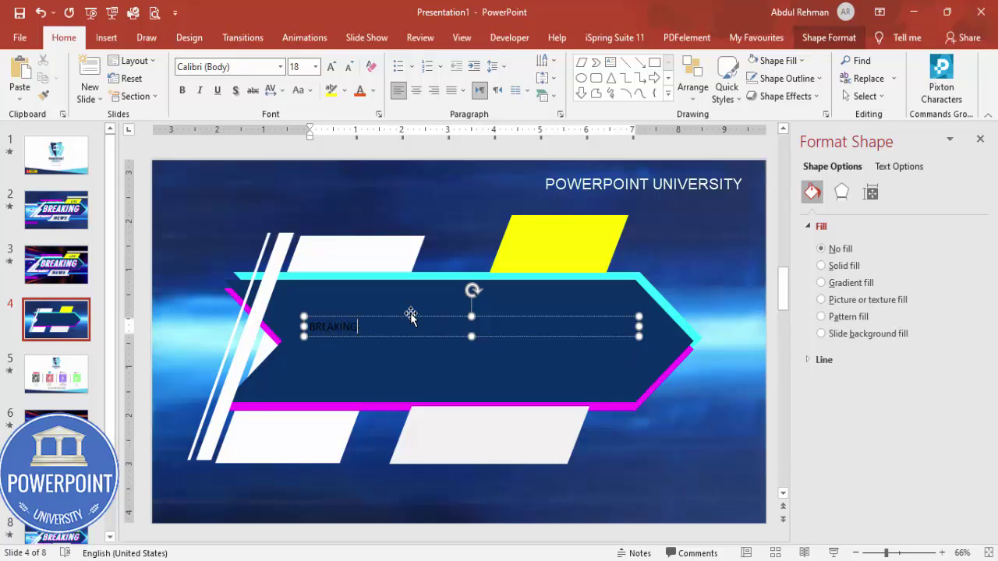
pyautogui.press('Escape')
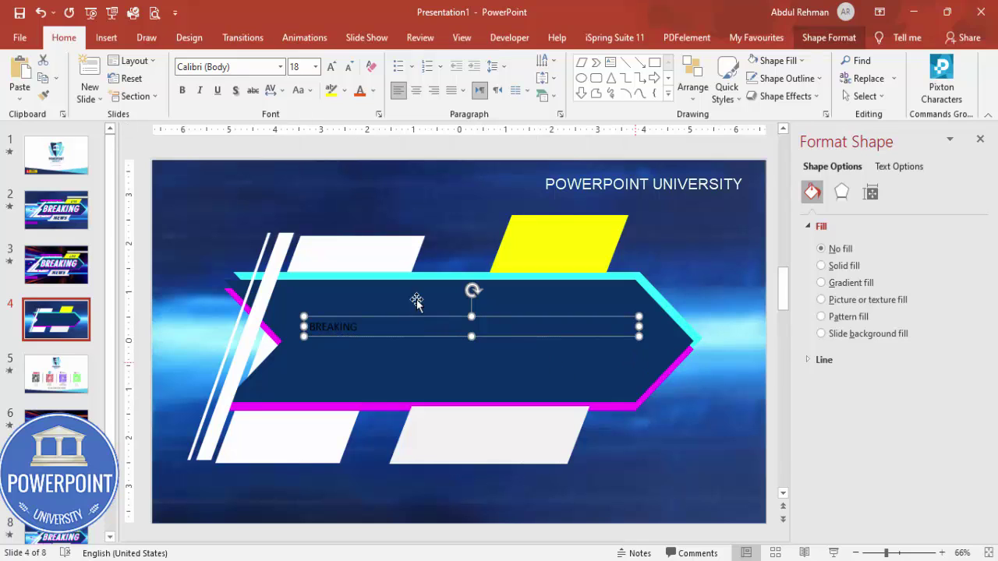
# Step: Format BREAKING white in Futura XBlk BT with Very Loose character spacing
pyautogui.click(373, 91)
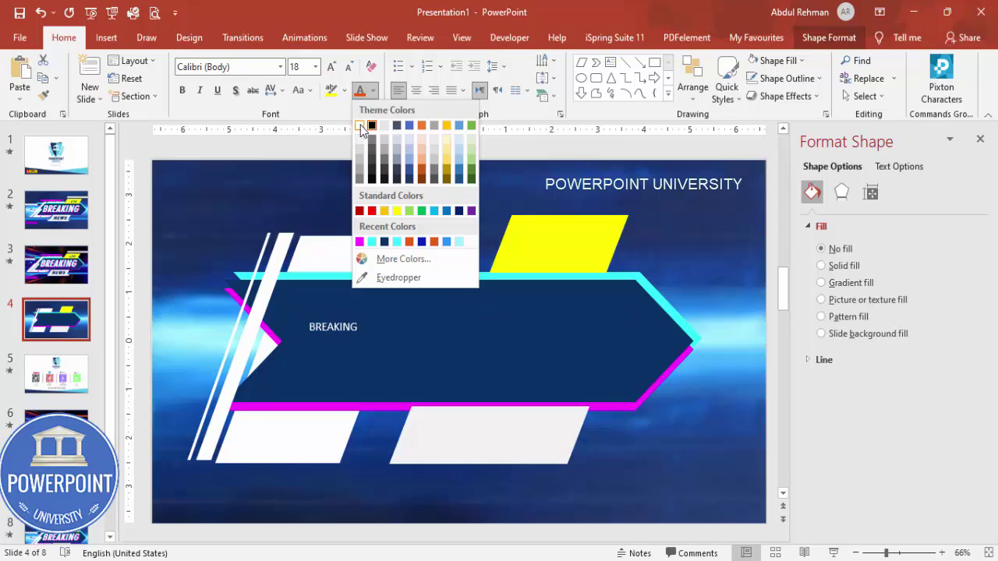
pyautogui.click(361, 127)
pyautogui.click(250, 67)
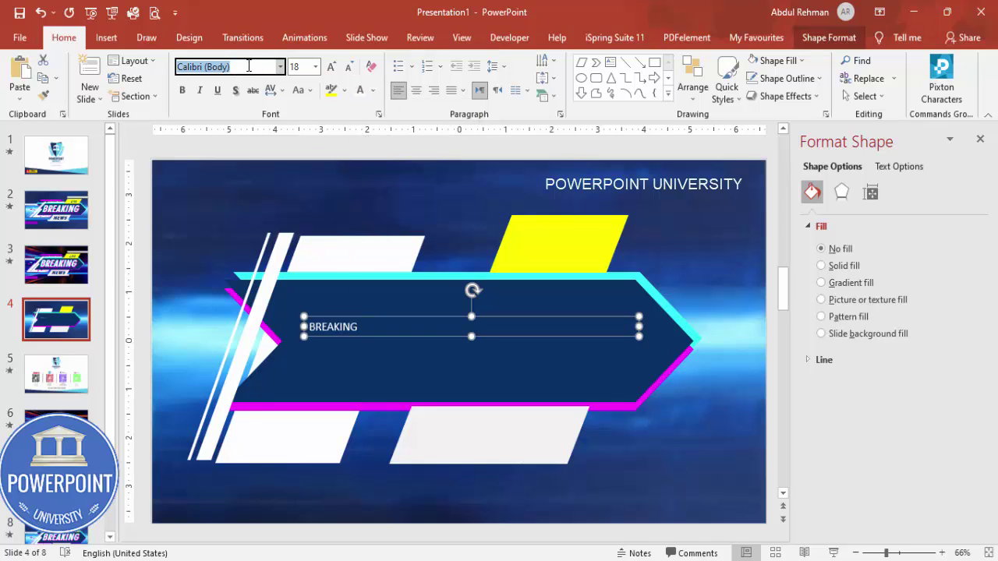
pyautogui.write('Futura')
pyautogui.press('Return')
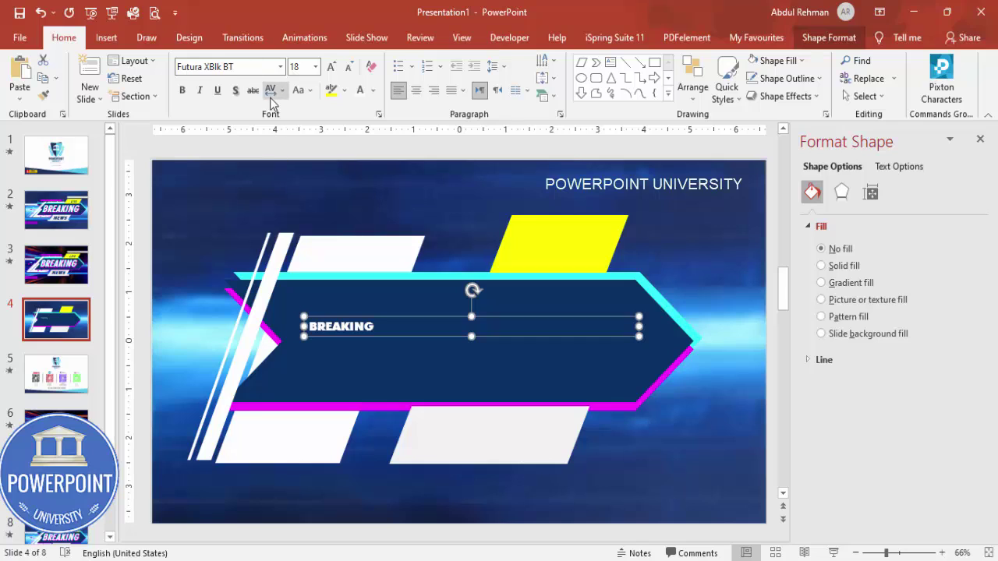
pyautogui.click(277, 91)
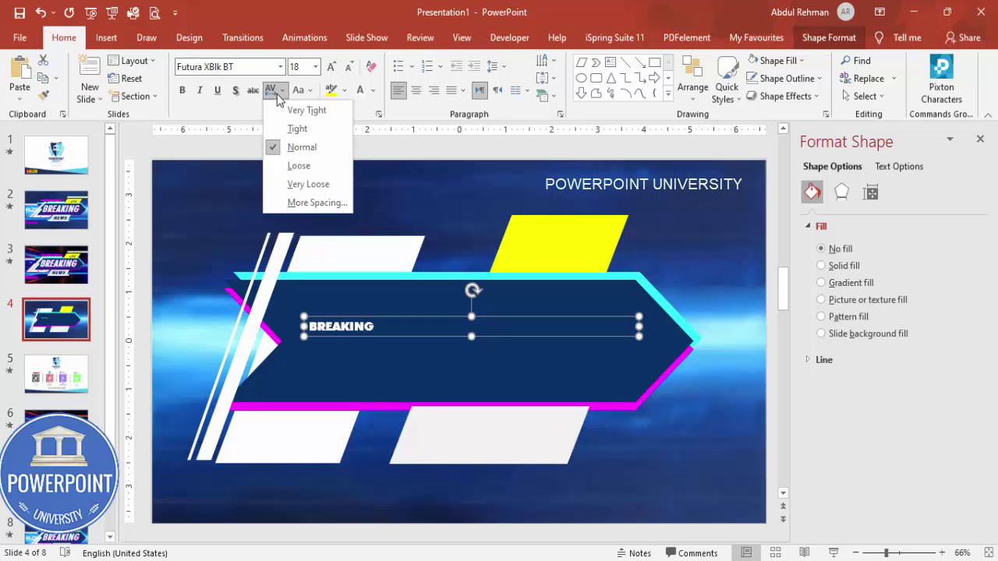
pyautogui.click(316, 185)
# Step: Enlarge BREAKING to size 88 and widen its box to keep one line
pyautogui.click(330, 68)
pyautogui.click(330, 68)
pyautogui.click(331, 67)
pyautogui.click(330, 68)
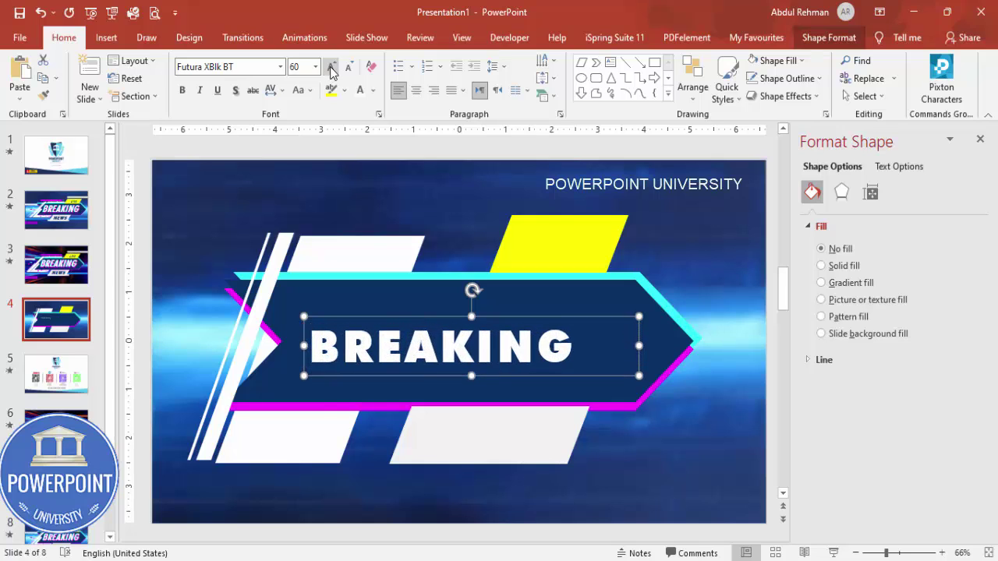
pyautogui.click(331, 67)
pyautogui.moveTo(639, 394); pyautogui.dragTo(684, 357)
# Step: Set BREAKING to 96 pt italic on one line, then duplicate the text box
pyautogui.moveTo(584, 317); pyautogui.dragTo(500, 296)
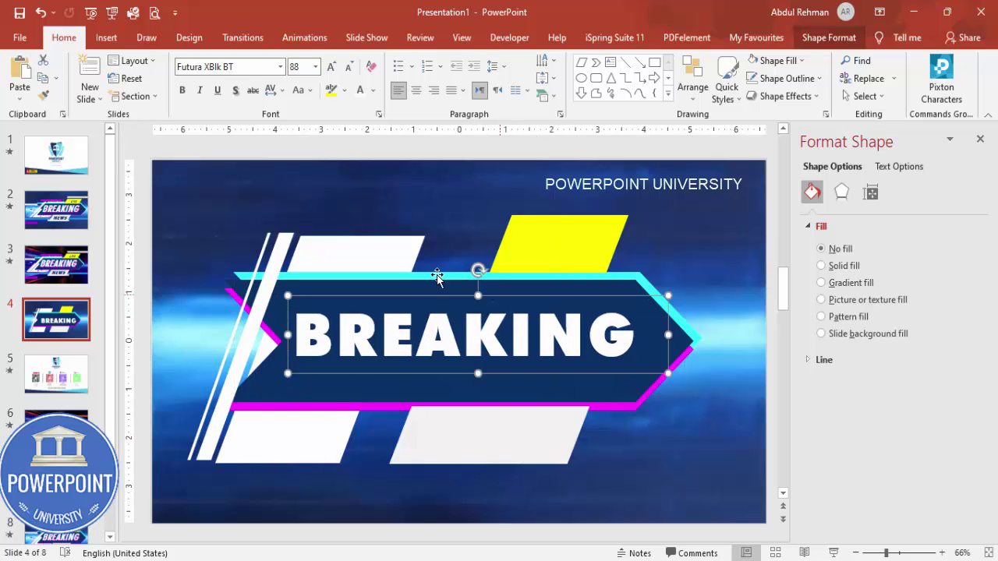
pyautogui.click(331, 69)
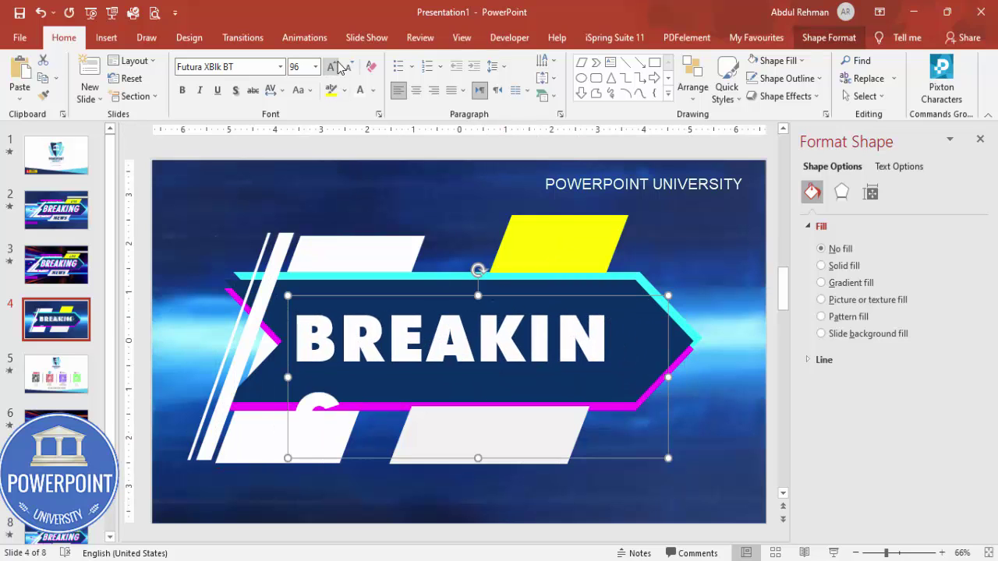
pyautogui.moveTo(668, 376); pyautogui.dragTo(711, 367)
pyautogui.moveTo(617, 296)
pyautogui.mouseDown()
pyautogui.moveTo(575, 291)
pyautogui.moveTo(615, 294)
pyautogui.mouseUp()
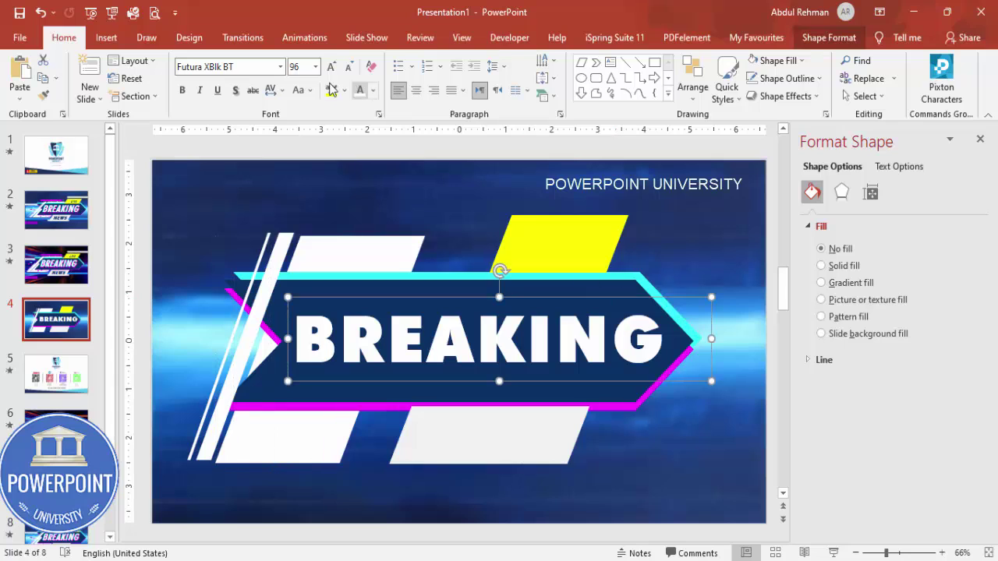
pyautogui.click(199, 90)
pyautogui.hotkey('ctrl', 'Left')
pyautogui.hotkey('ctrl', 'Left')
pyautogui.hotkey('ctrl', 'Left')
pyautogui.hotkey('ctrl', 'Left')
pyautogui.hotkey('ctrl', 'Left')
pyautogui.hotkey('ctrl', 'Left')
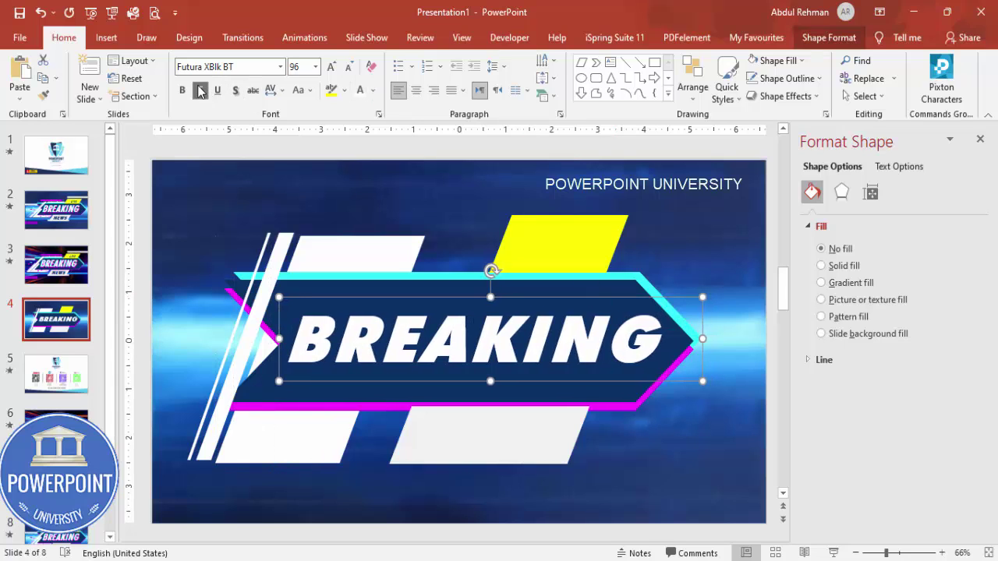
pyautogui.hotkey('ctrl', 'd')
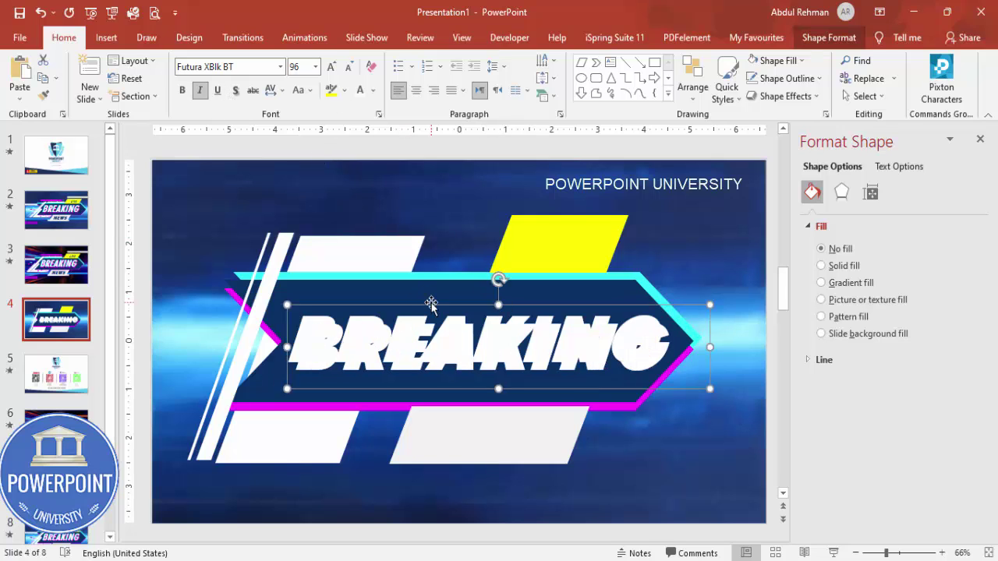
# Step: Turn the duplicate BREAKING cyan and layer it slightly offset behind the white text
pyautogui.moveTo(432, 294); pyautogui.dragTo(433, 277)
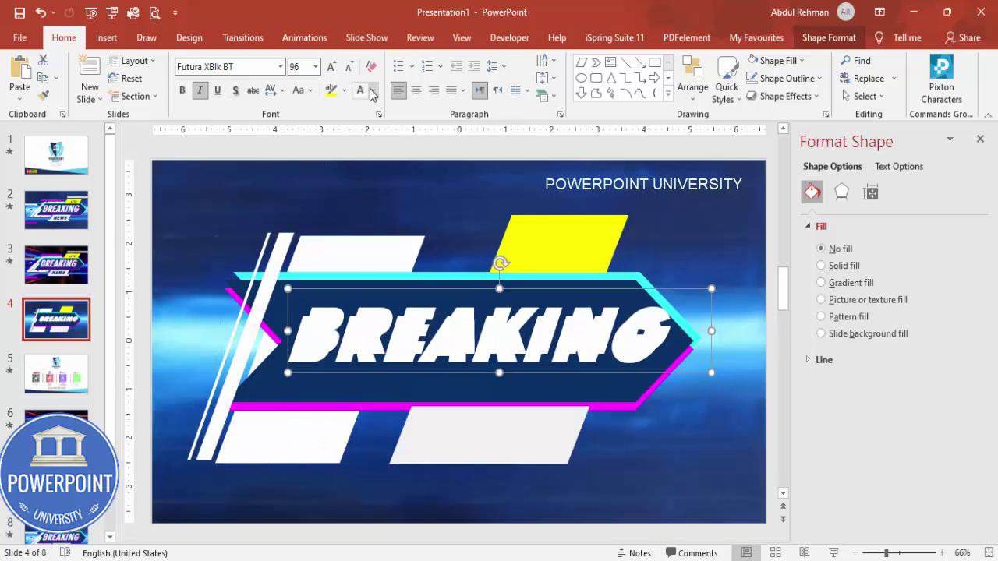
pyautogui.click(373, 90)
pyautogui.click(393, 241)
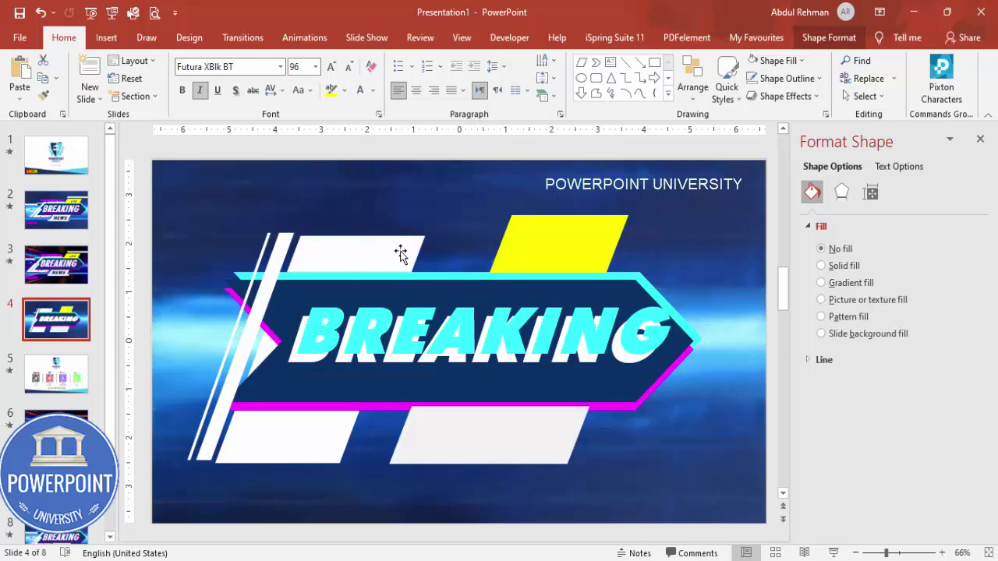
pyautogui.click(673, 290)
pyautogui.moveTo(662, 289); pyautogui.dragTo(653, 289)
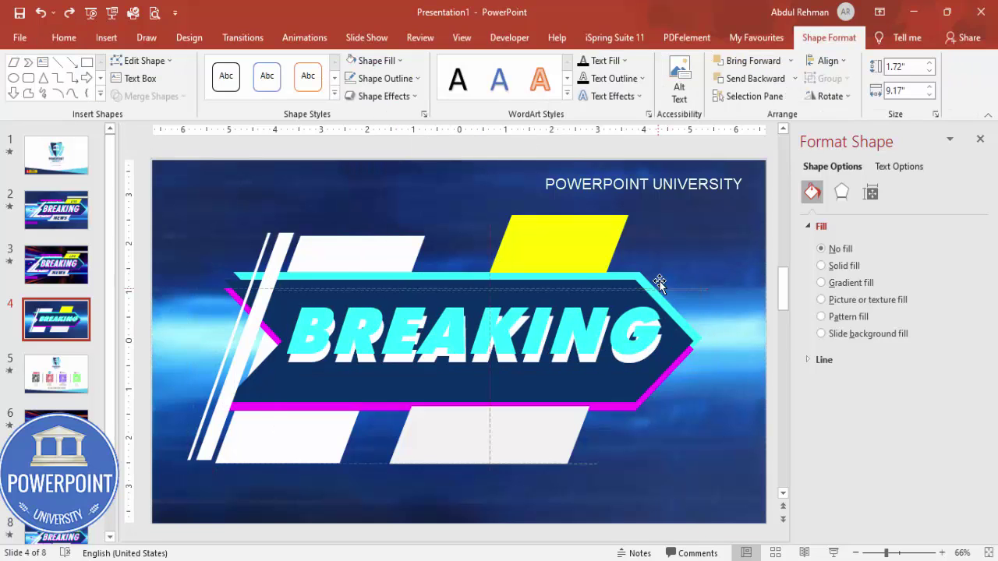
pyautogui.click(768, 78)
pyautogui.hotkey('ctrl', 'Down')
pyautogui.hotkey('ctrl', 'Down')
pyautogui.hotkey('ctrl', 'Down')
pyautogui.hotkey('ctrl', 'Down')
pyautogui.hotkey('ctrl', 'Down')
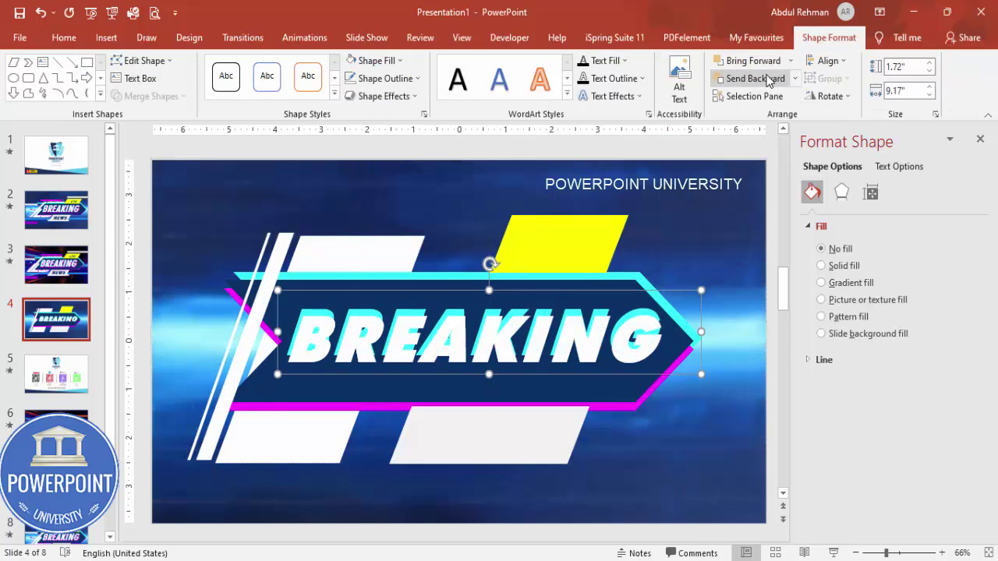
pyautogui.hotkey('ctrl', 'Left')
pyautogui.hotkey('ctrl', 'Left')
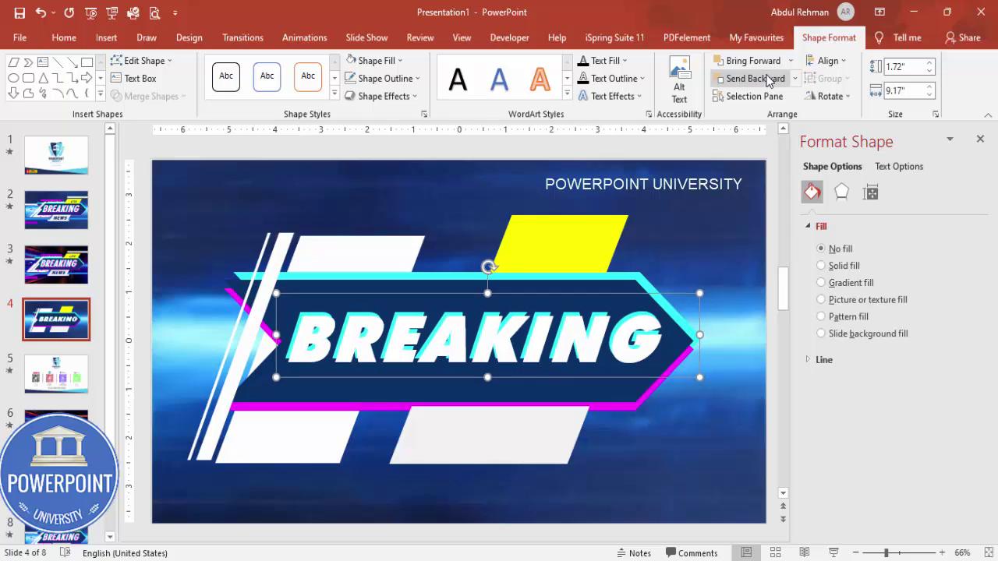
pyautogui.click(767, 78)
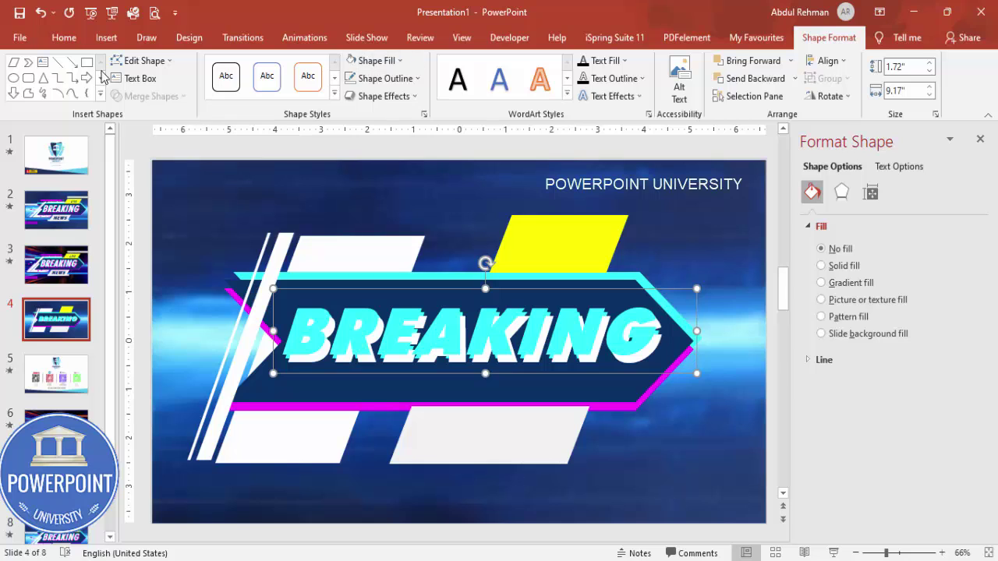
# Step: Colour another BREAKING copy magenta, send it backward and offset it down-right
pyautogui.click(64, 37)
pyautogui.click(373, 90)
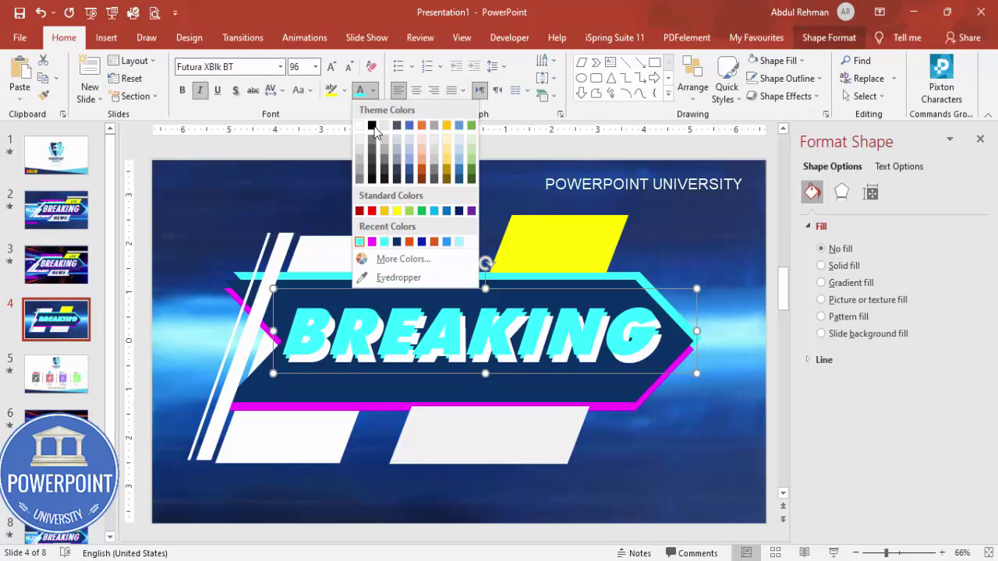
pyautogui.click(372, 242)
pyautogui.moveTo(623, 294); pyautogui.dragTo(629, 305)
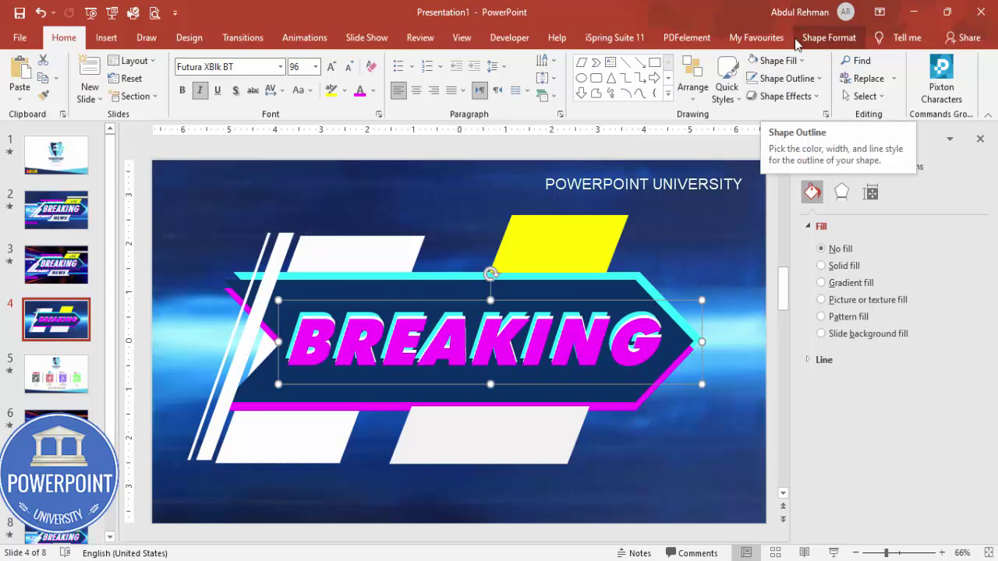
pyautogui.click(826, 38)
pyautogui.click(754, 79)
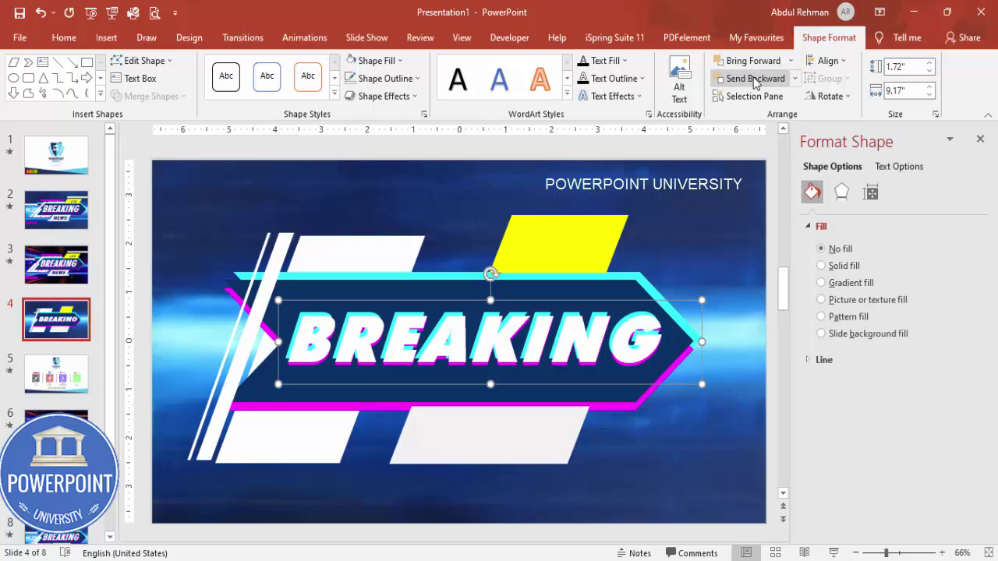
pyautogui.hotkey('ctrl', 'Down')
pyautogui.hotkey('ctrl', 'Right')
pyautogui.hotkey('ctrl', 'Down')
pyautogui.hotkey('ctrl', 'Right')
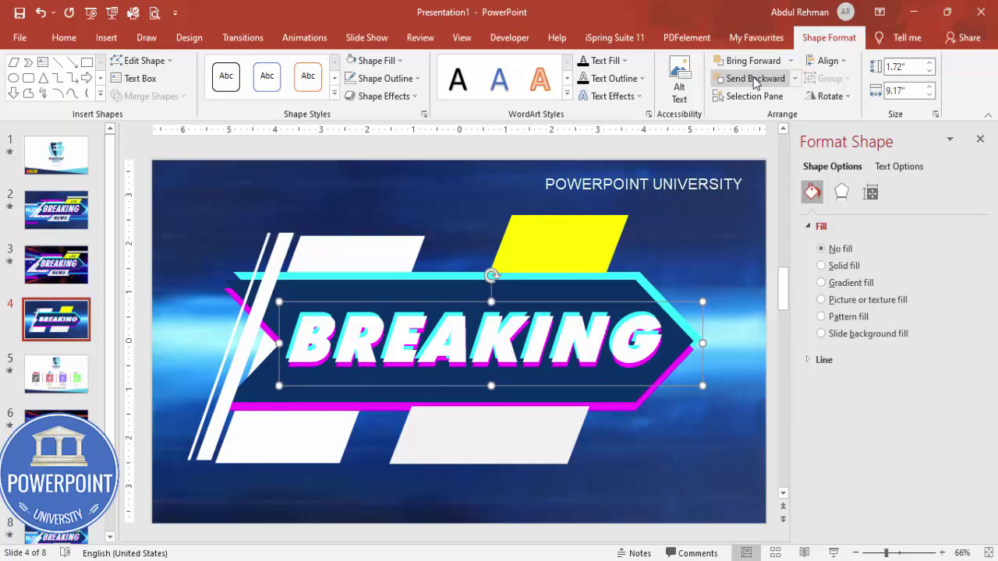
pyautogui.hotkey('ctrl', 'Right')
pyautogui.hotkey('ctrl', 'Up')
pyautogui.hotkey('ctrl', 'Up')
pyautogui.hotkey('ctrl', 'Up')
pyautogui.hotkey('ctrl', 'Up')
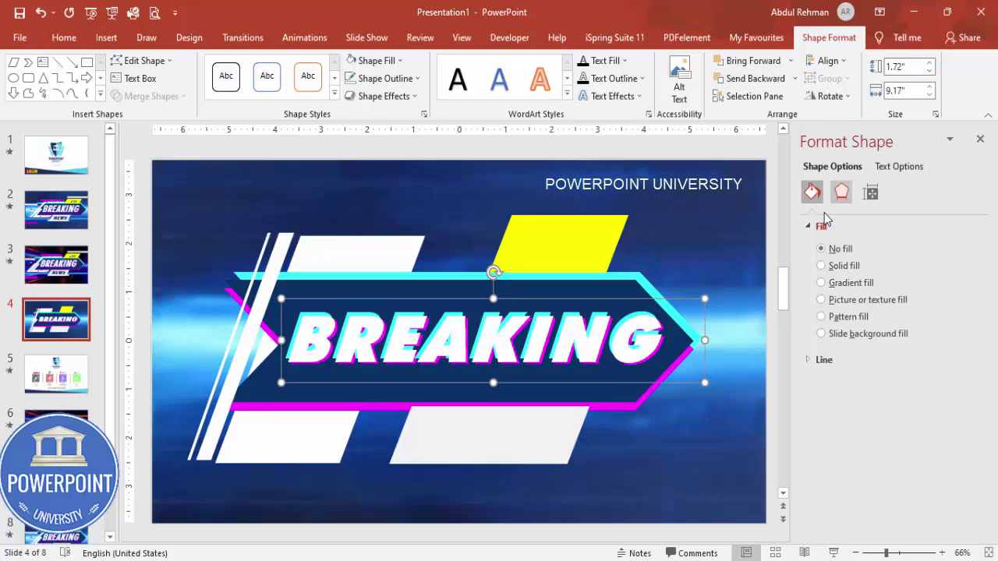
# Step: Fine-tune the layer offsets, then marquee-select the three BREAKING layers and group them with Ctrl+G
pyautogui.click(547, 337)
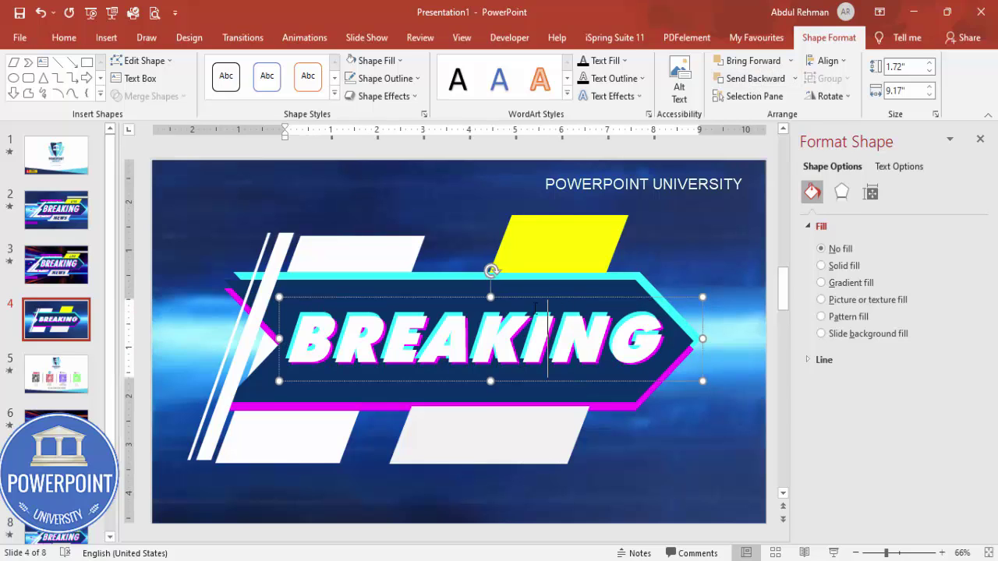
pyautogui.click(331, 298)
pyautogui.press('Up')
pyautogui.hotkey('ctrl', 'Right')
pyautogui.hotkey('ctrl', 'Right')
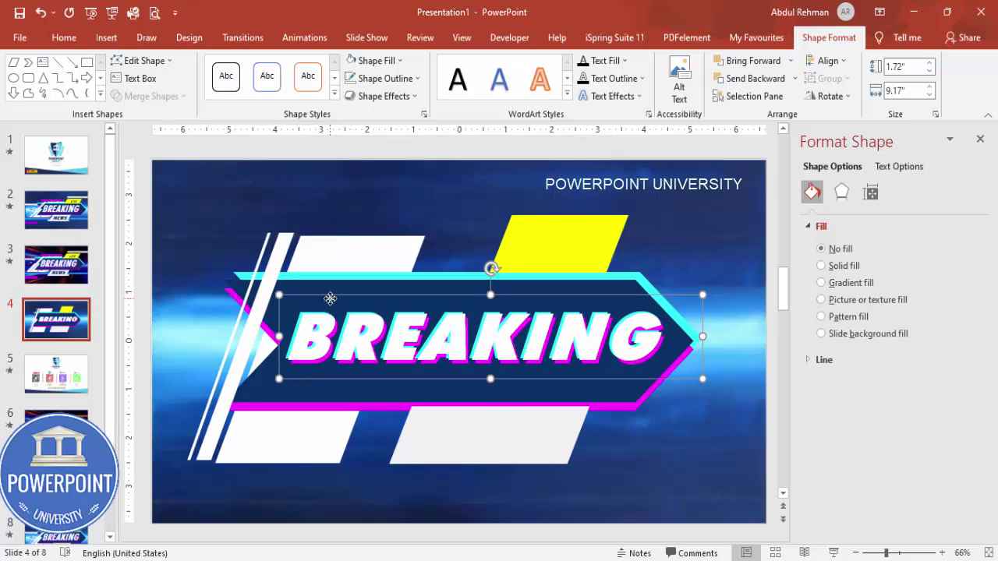
pyautogui.click(694, 290)
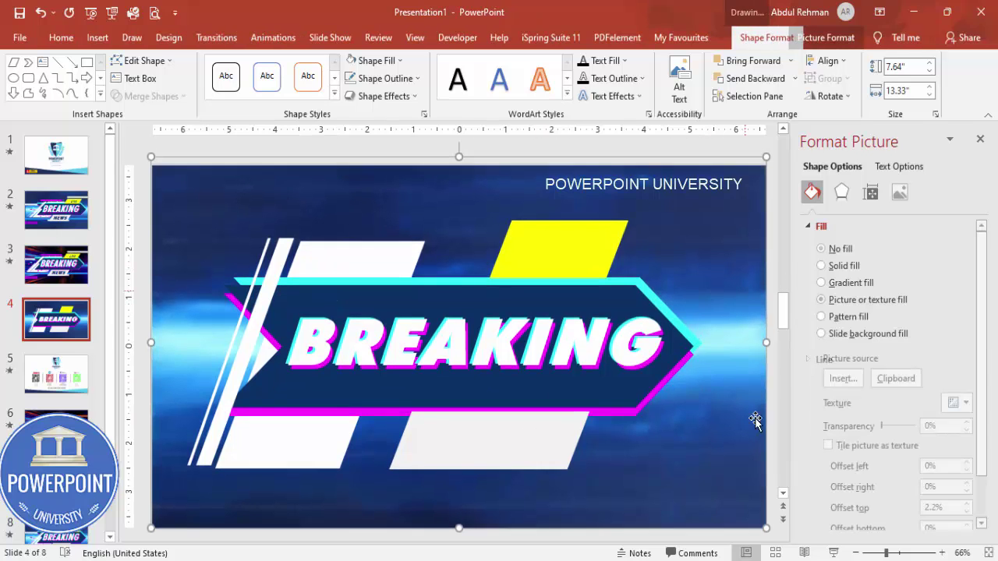
pyautogui.scroll(-1, 749, 350)
pyautogui.press('Delete')
pyautogui.moveTo(755, 295); pyautogui.dragTo(273, 396)
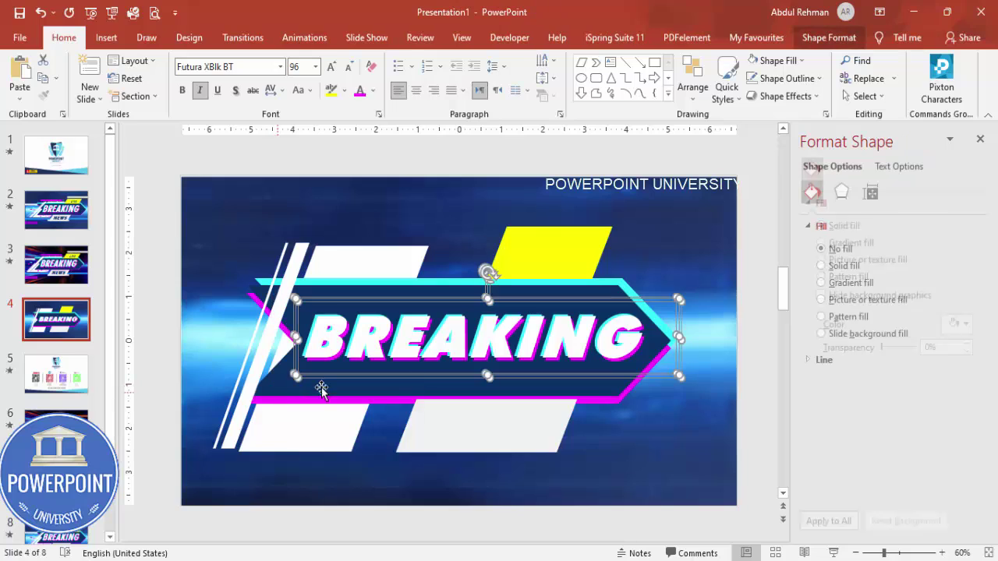
pyautogui.hotkey('ctrl', 'g')
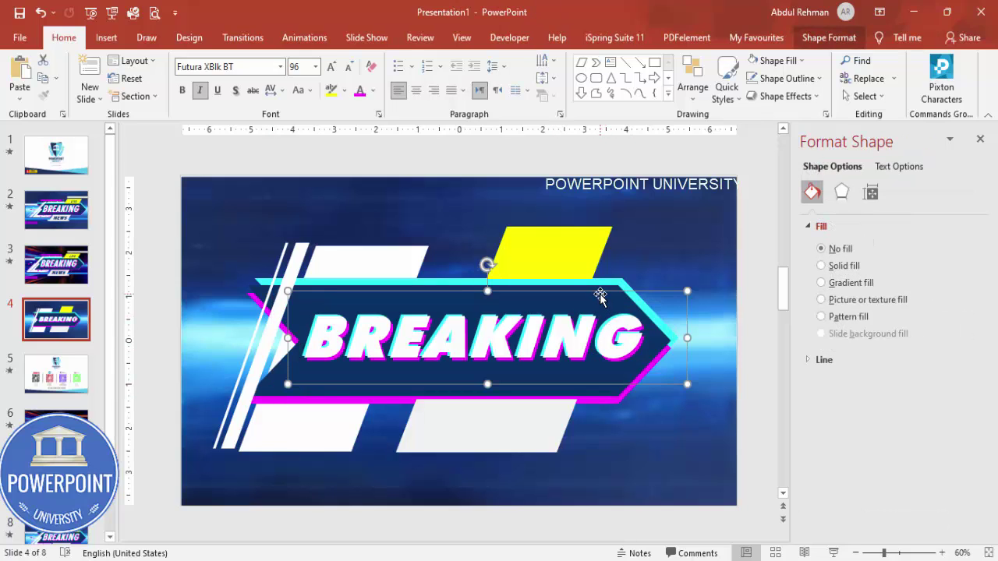
pyautogui.click(189, 156)
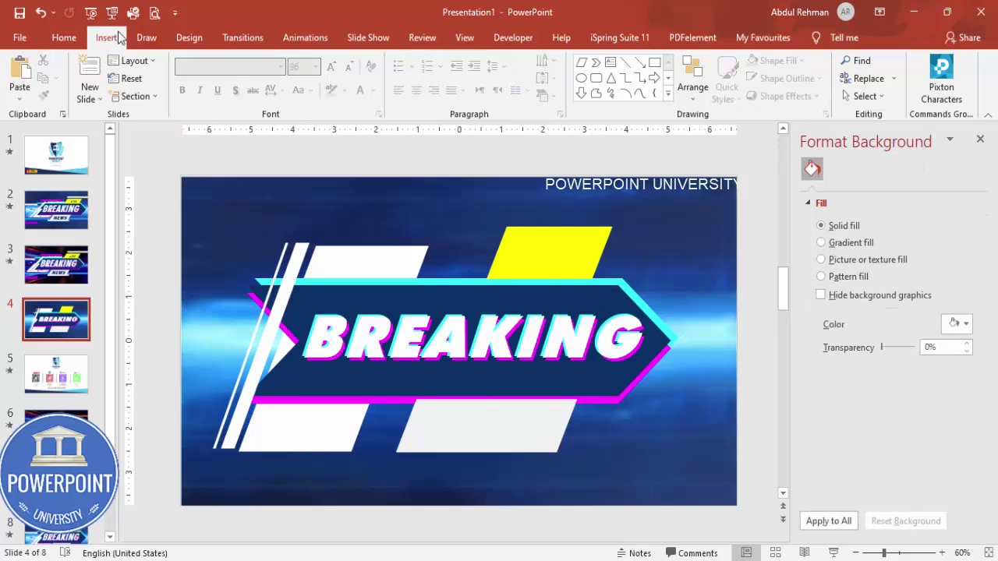
# Step: Draw a text box over the yellow tab and type LIVE
pyautogui.click(119, 37)
pyautogui.click(580, 85)
pyautogui.moveTo(514, 238); pyautogui.dragTo(593, 272)
pyautogui.write('L')
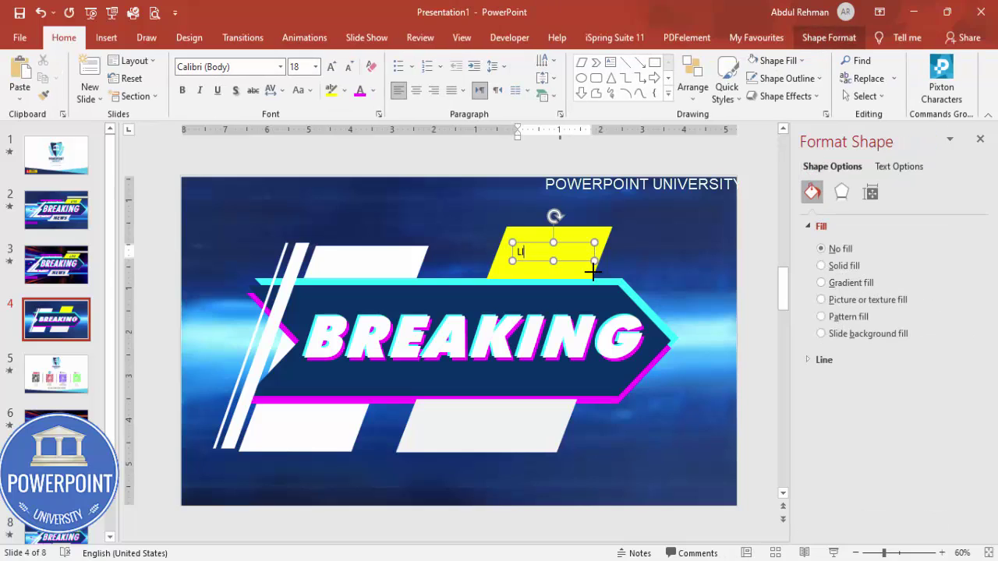
pyautogui.write('IVE')
# Step: Format LIVE as Futura XBlk BT, italic, 40 pt, centred
pyautogui.click(518, 231)
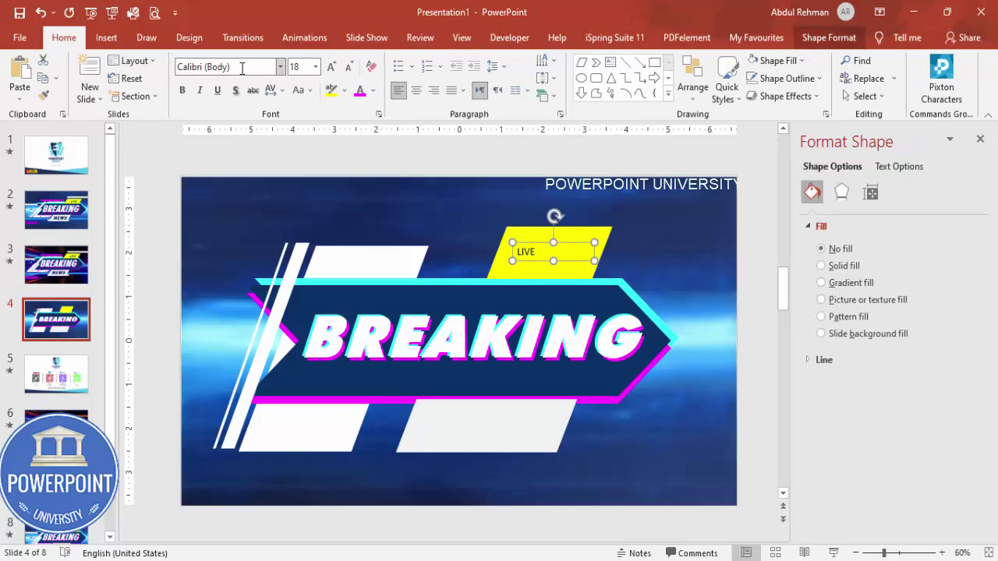
pyautogui.click(249, 69)
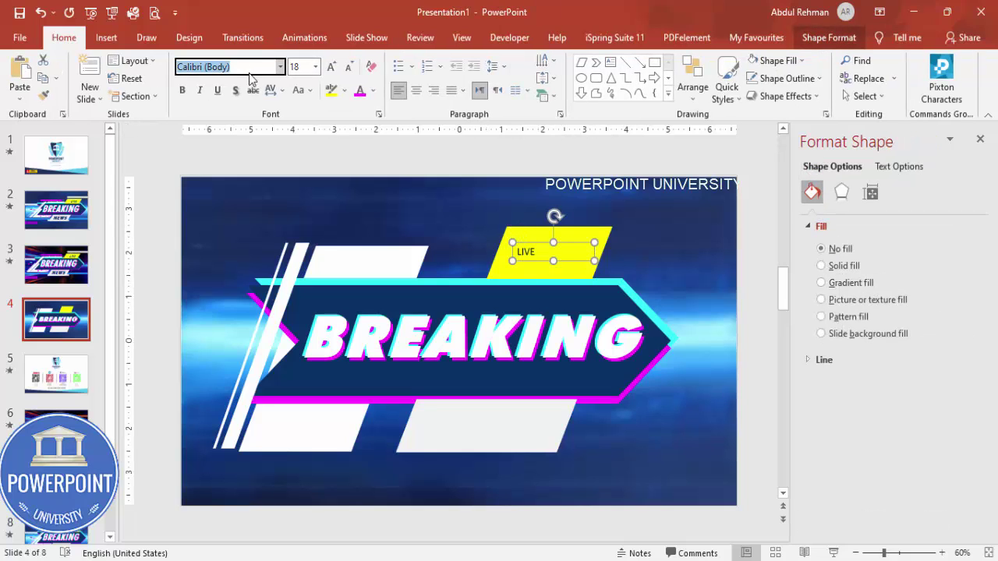
pyautogui.write('Futura XBlk BT')
pyautogui.press('Return')
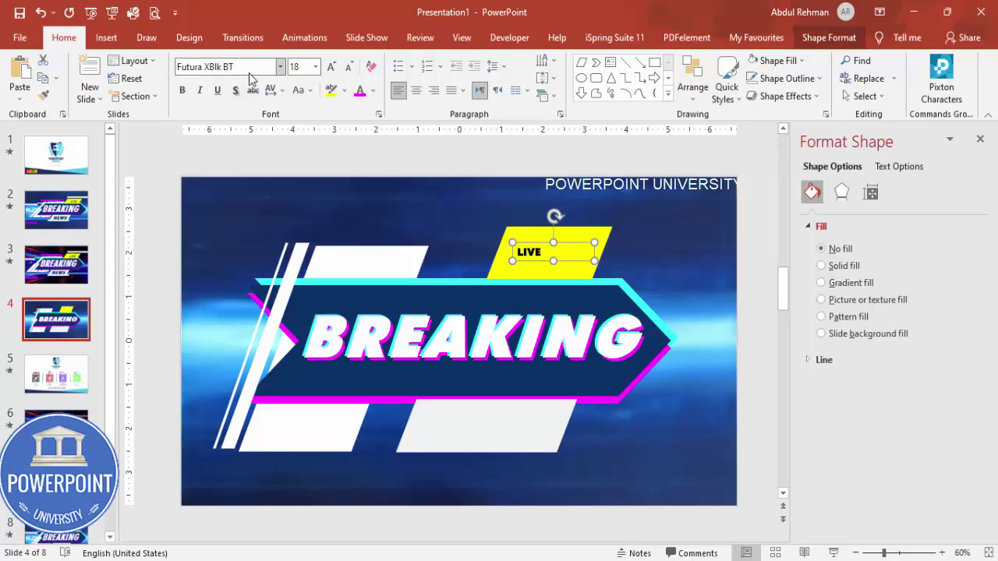
pyautogui.click(199, 91)
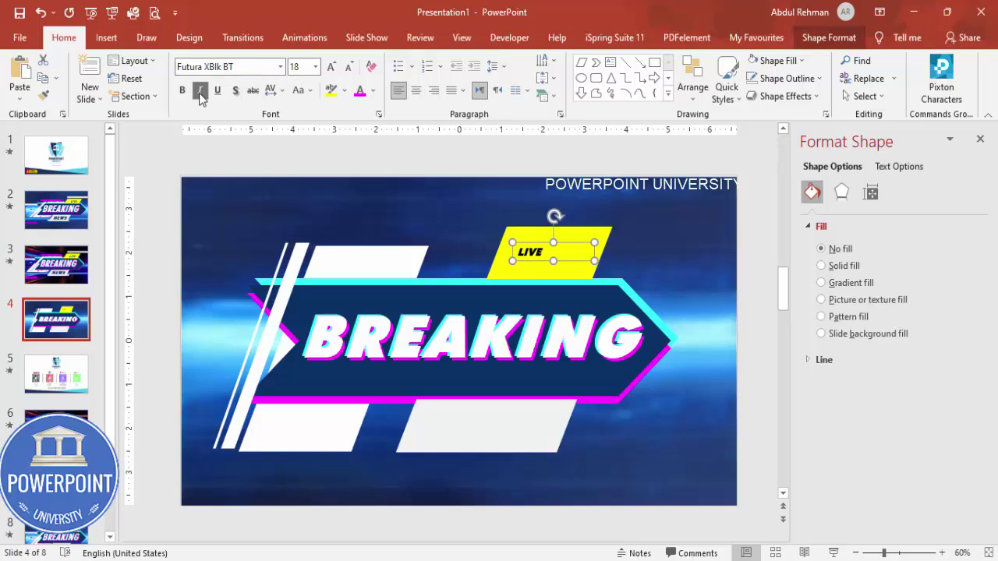
pyautogui.click(330, 67)
pyautogui.click(330, 67)
pyautogui.click(330, 67)
pyautogui.click(331, 67)
pyautogui.click(330, 67)
pyautogui.click(330, 67)
pyautogui.click(416, 90)
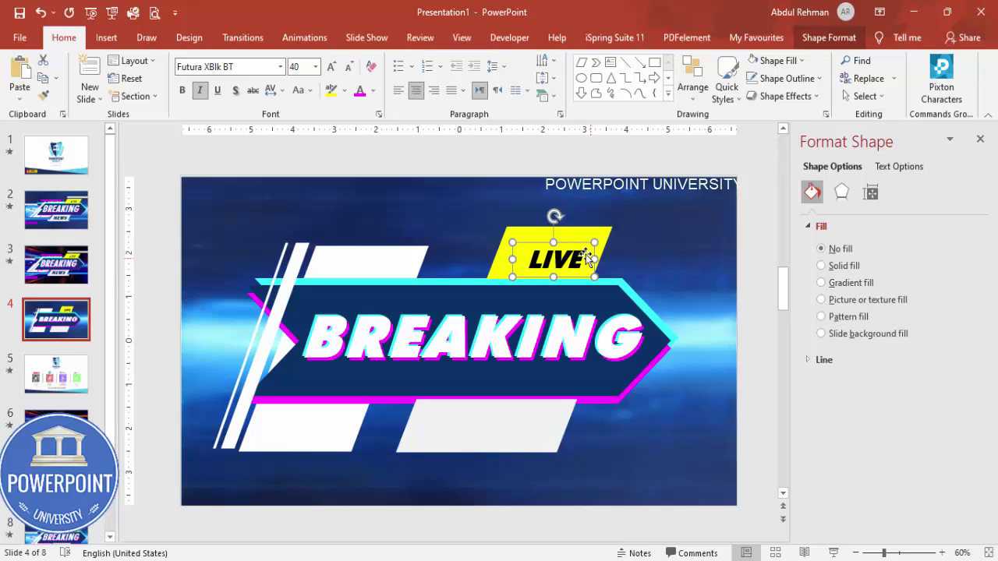
# Step: Centre LIVE on the yellow tab and colour it dark navy
pyautogui.moveTo(581, 246)
pyautogui.mouseDown()
pyautogui.moveTo(561, 238)
pyautogui.moveTo(570, 239)
pyautogui.mouseUp()
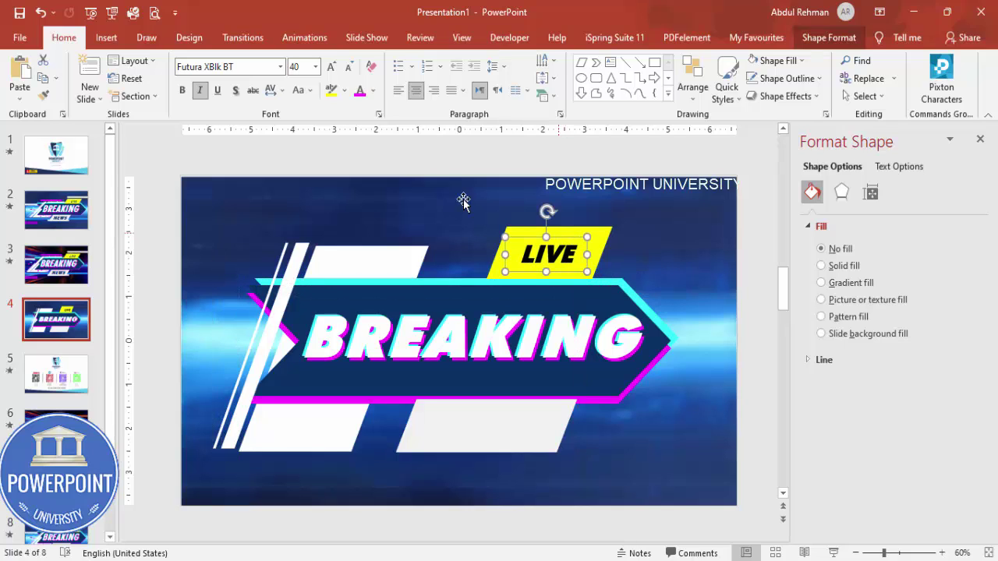
pyautogui.click(374, 92)
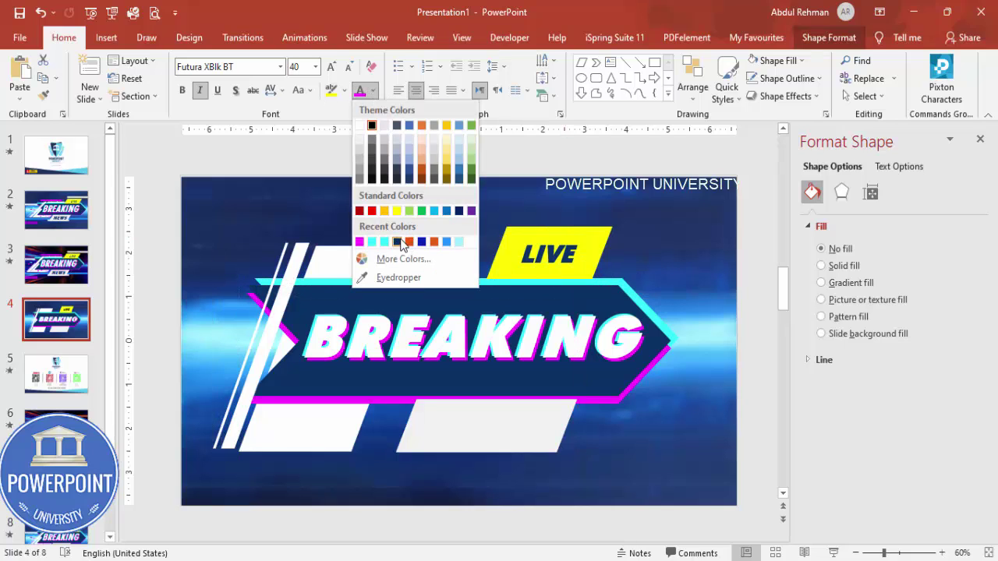
pyautogui.click(398, 243)
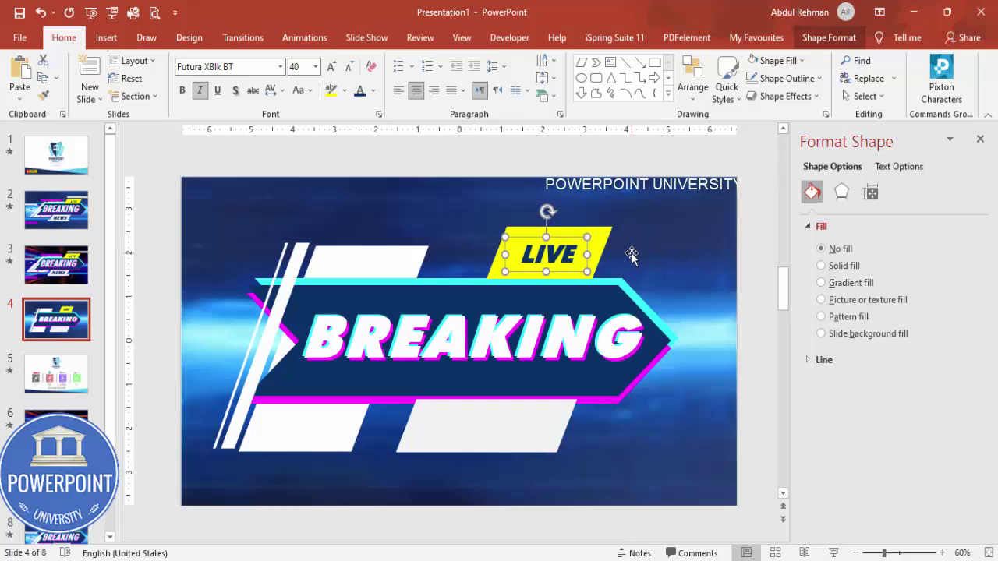
# Step: Duplicate the LIVE box onto the lower white bar and change its text to NEWS
pyautogui.hotkey('ctrl', 'd')
pyautogui.moveTo(586, 246); pyautogui.dragTo(500, 415)
pyautogui.doubleClick(466, 430)
pyautogui.write('NEWS')
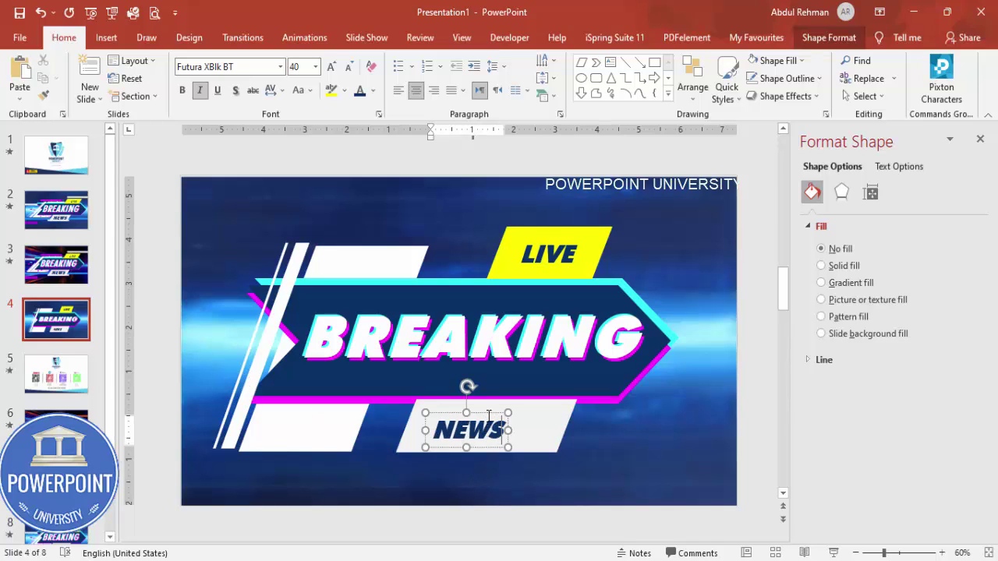
pyautogui.press('Escape')
# Step: Enlarge NEWS to 54 pt and widen its box to fit one line
pyautogui.click(331, 67)
pyautogui.click(330, 67)
pyautogui.click(331, 67)
pyautogui.moveTo(508, 450); pyautogui.dragTo(519, 406)
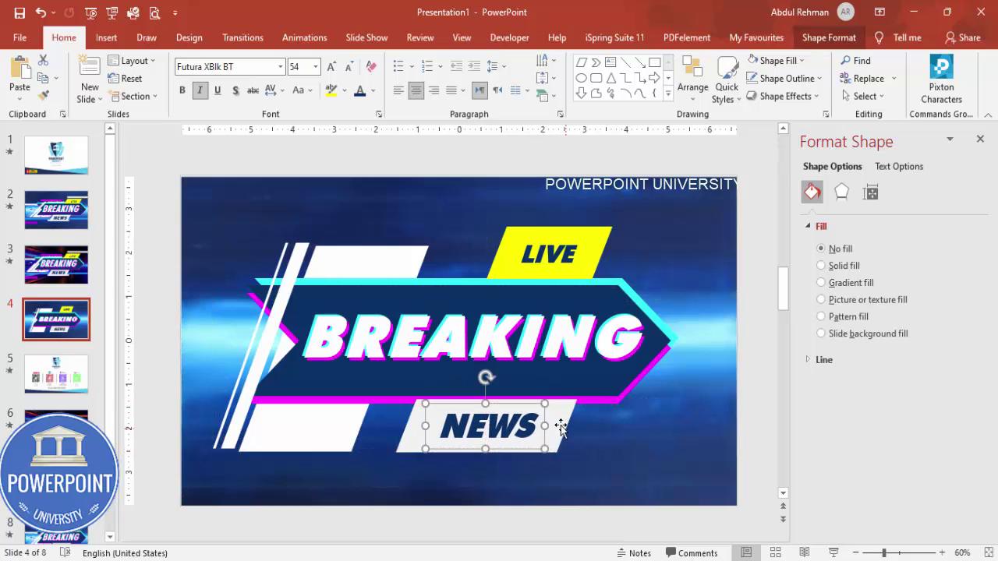
pyautogui.keyDown('shift'); pyautogui.click(563, 428); pyautogui.keyUp('shift')
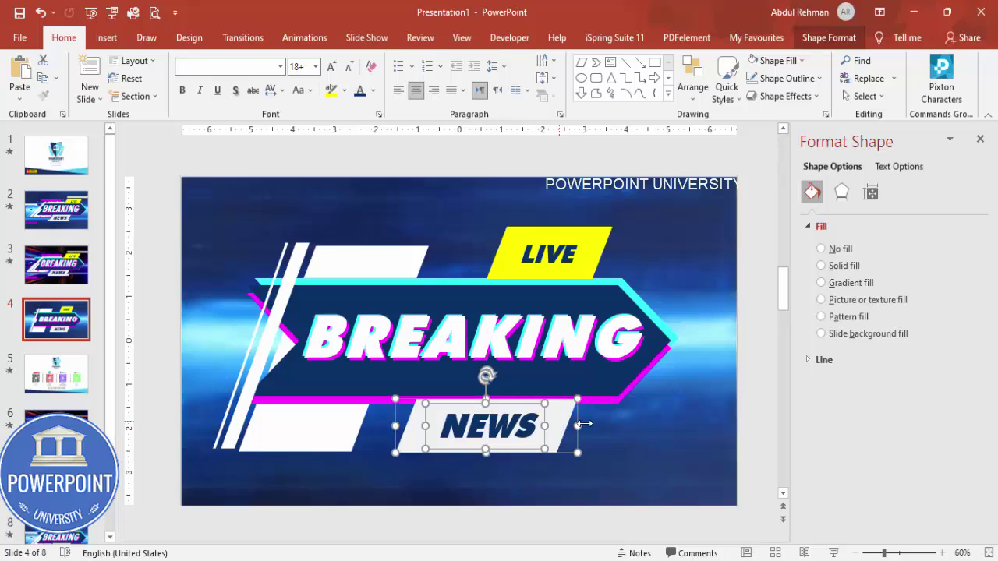
pyautogui.click(572, 255)
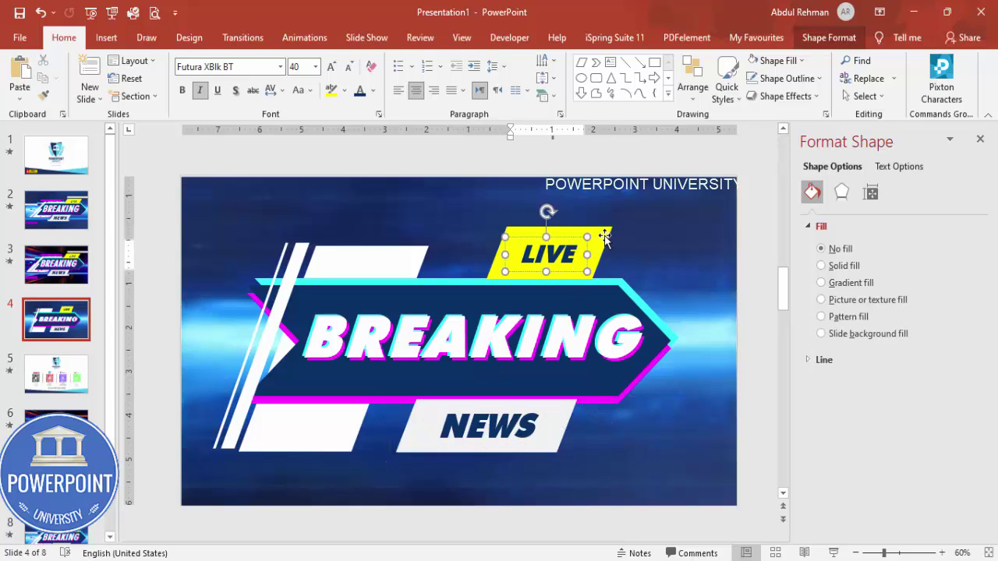